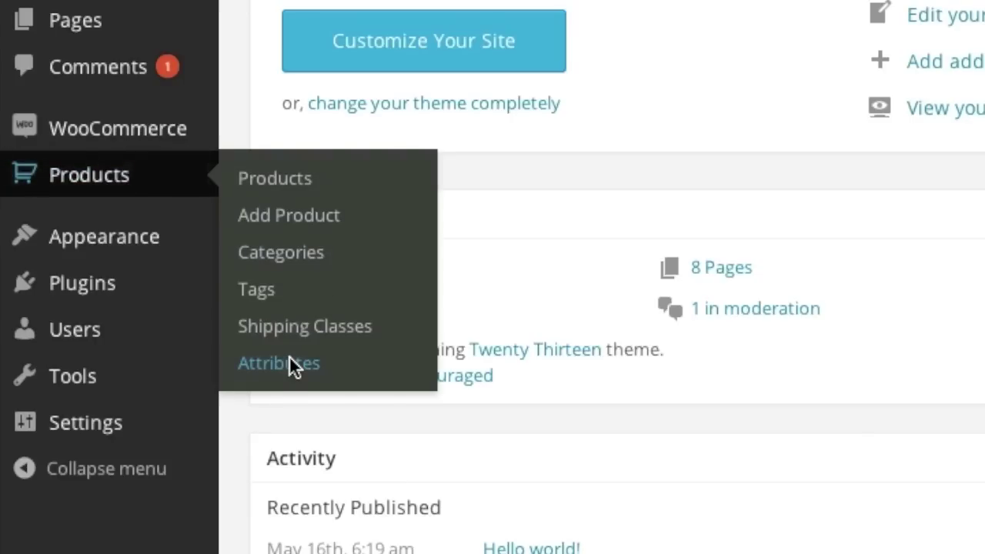
Step: Start a new product attribute named Shirt Size, keeping its type as Select
left_click(289, 359)
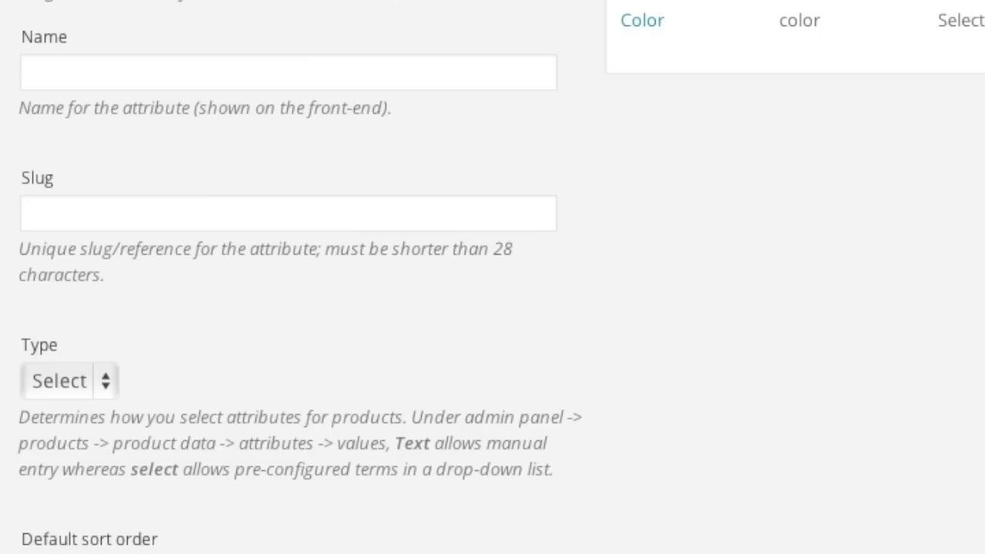
left_click(228, 73)
type("Shi")
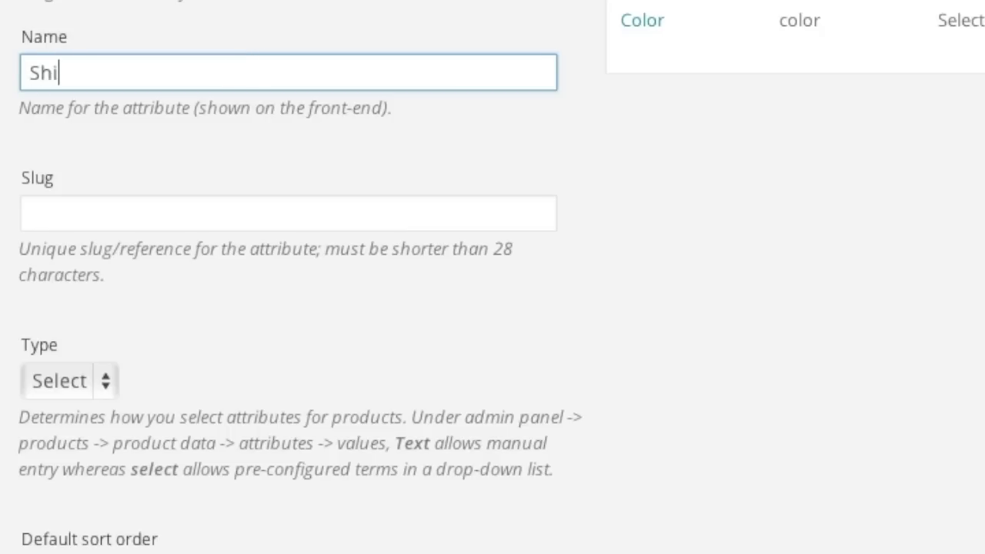
type("rt Size")
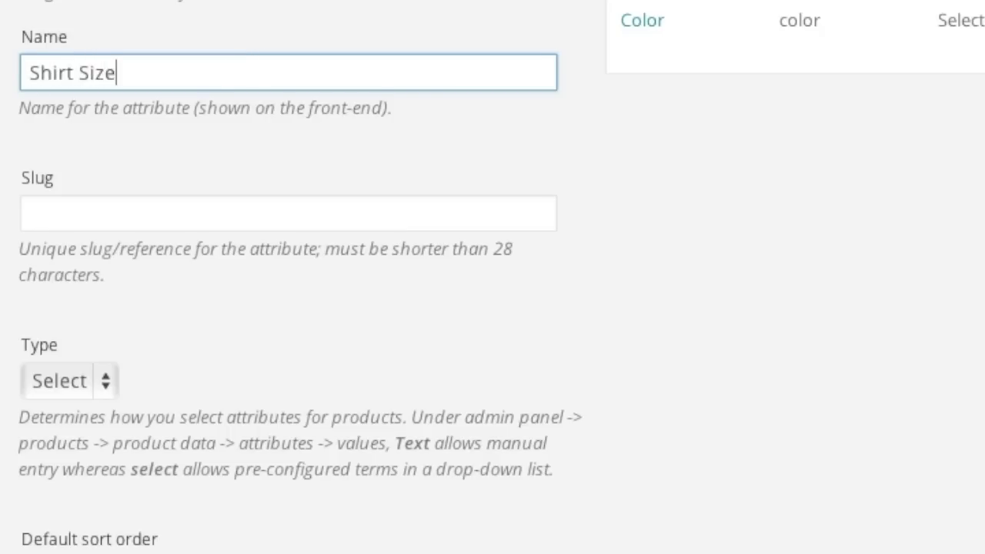
scroll(90, 136, "down", 1)
left_click(67, 389)
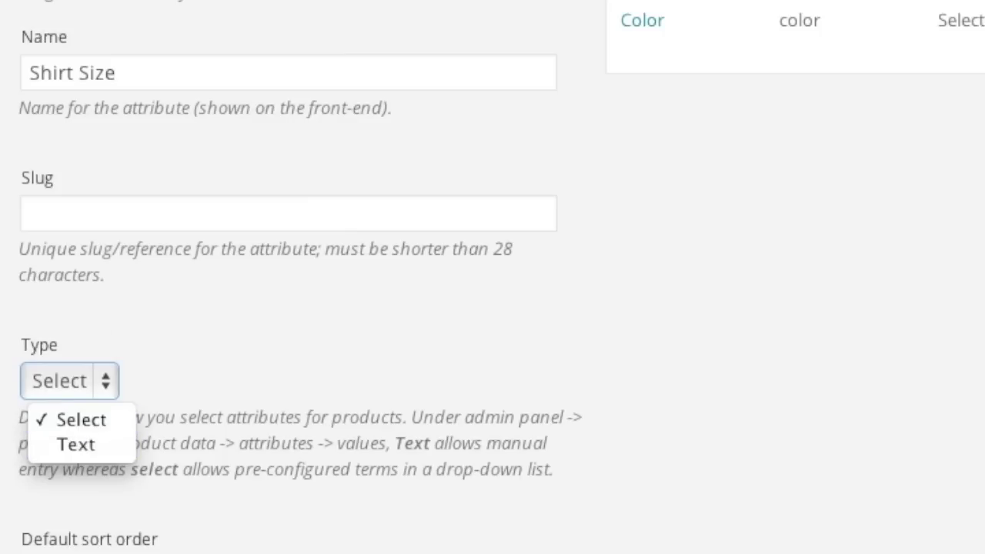
key("Escape")
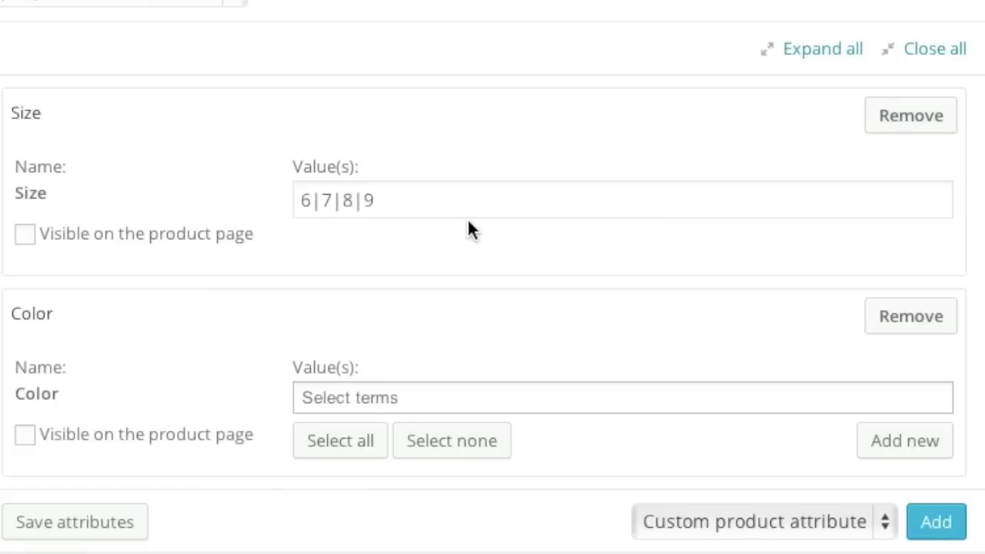
Step: Examine how values are entered for the Size and Color attributes in a product's data to compare text and select types
scroll(468, 222, "down", 1)
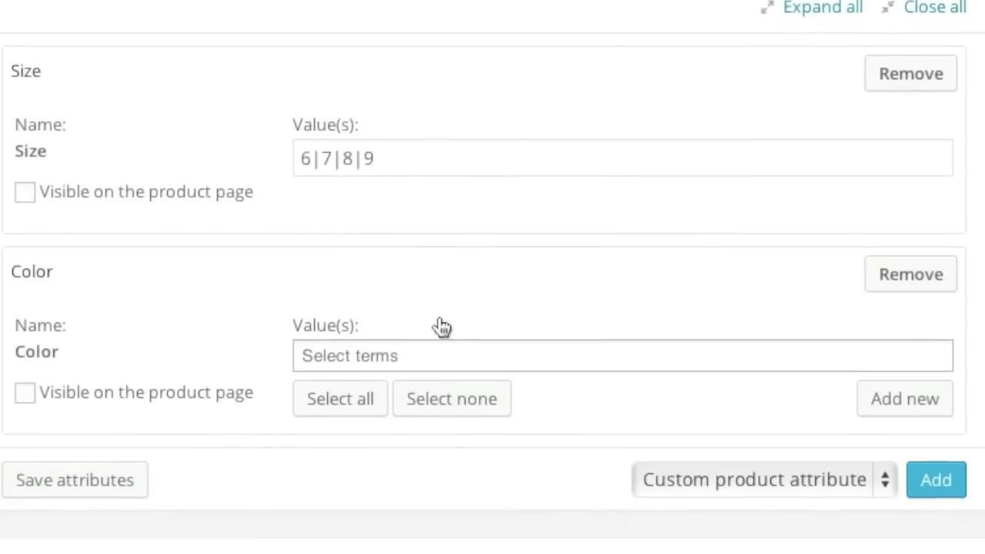
left_click(411, 356)
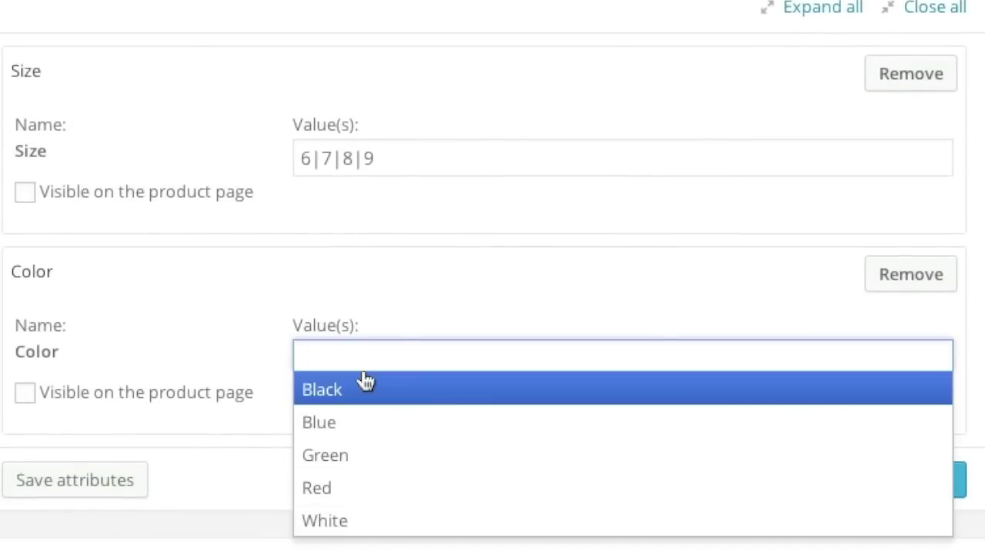
left_click(345, 205)
triple_click(331, 160)
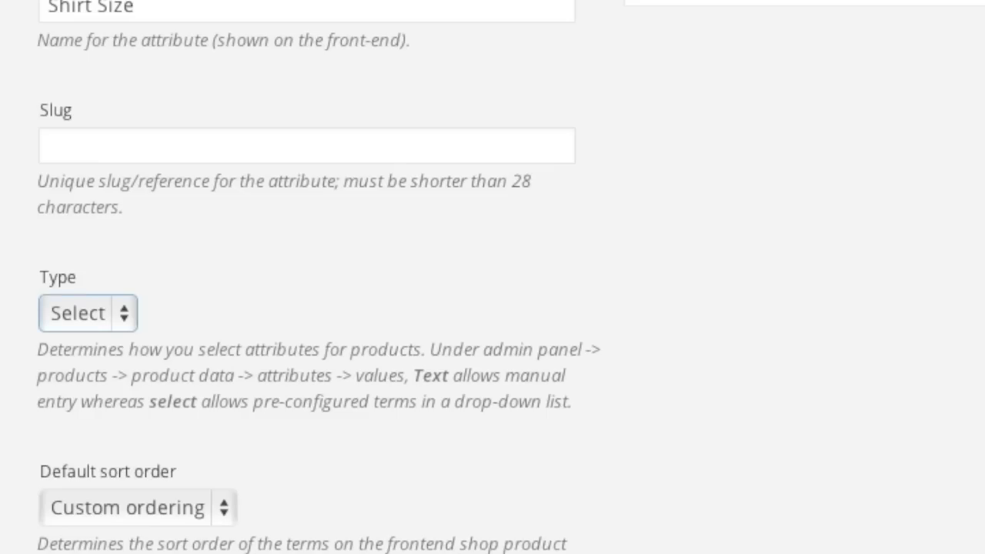
Step: Keep Custom ordering as the default sort order and add the Shirt Size attribute
scroll(208, 322, "down", 3)
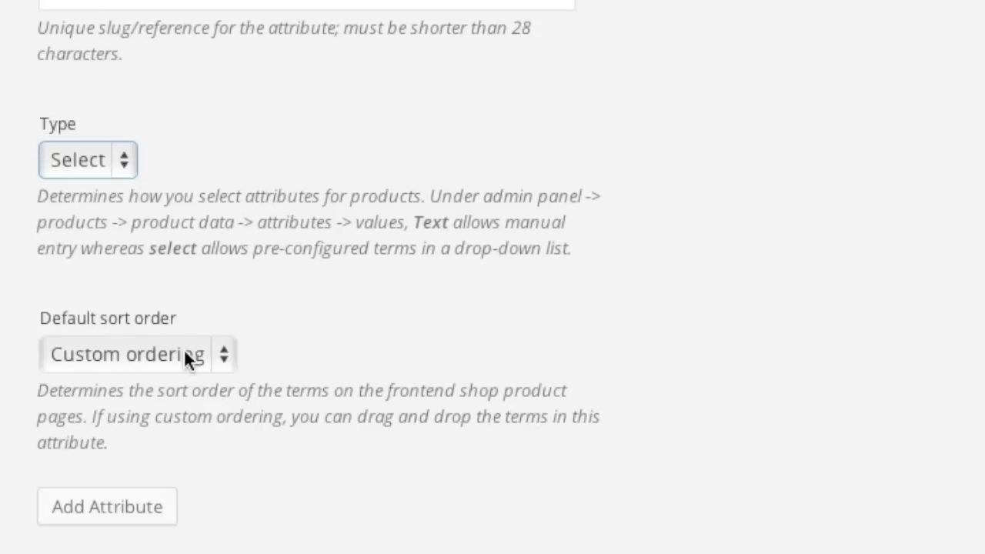
left_click(184, 354)
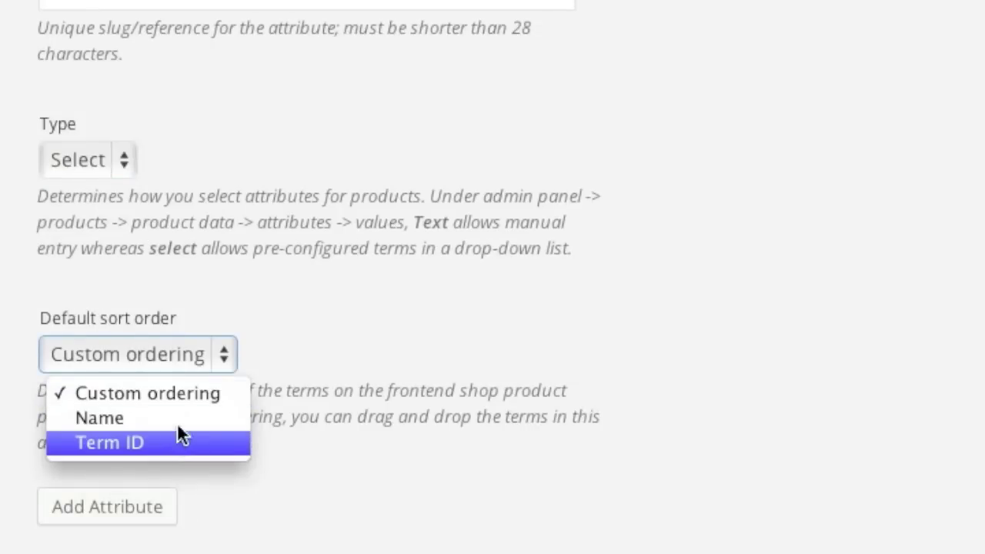
left_click(185, 394)
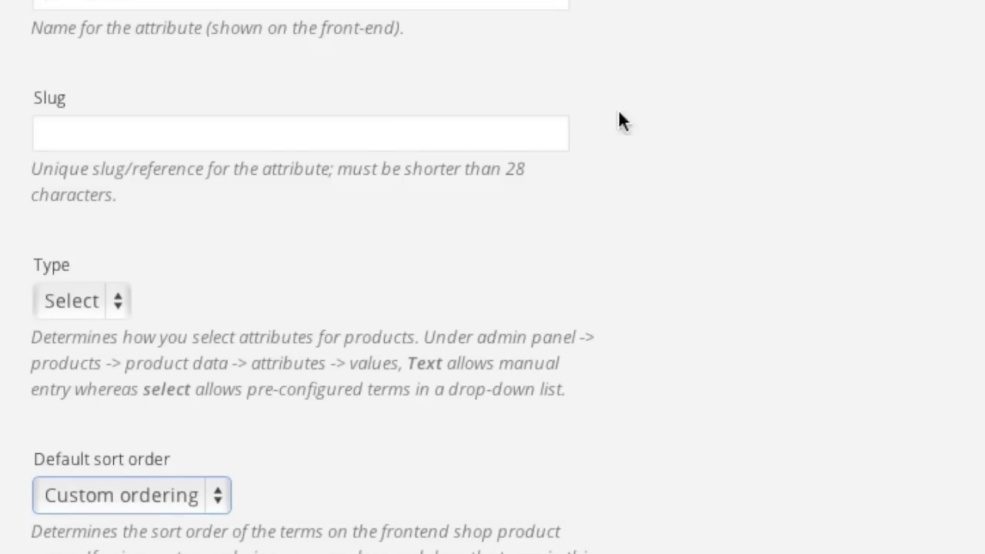
scroll(608, 127, "down", 3)
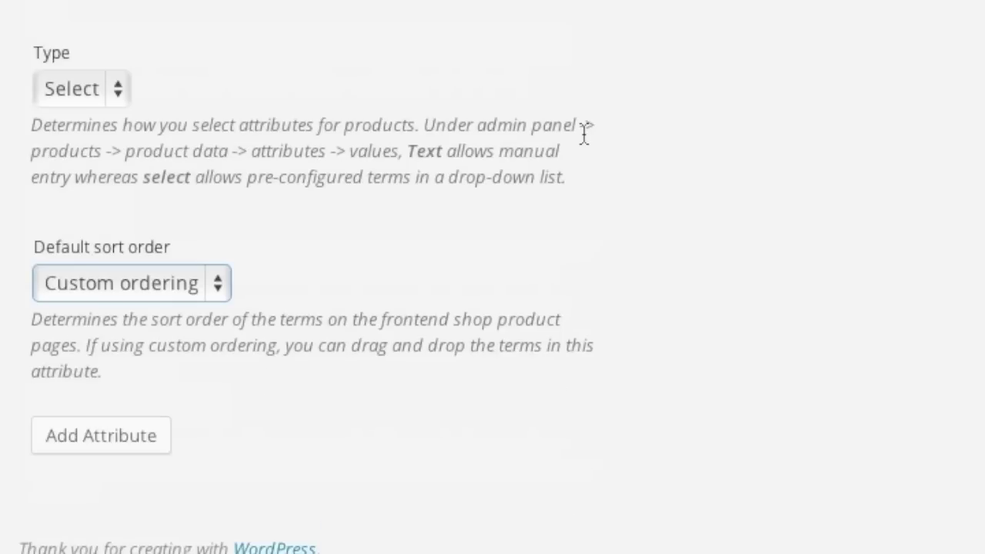
left_click(94, 436)
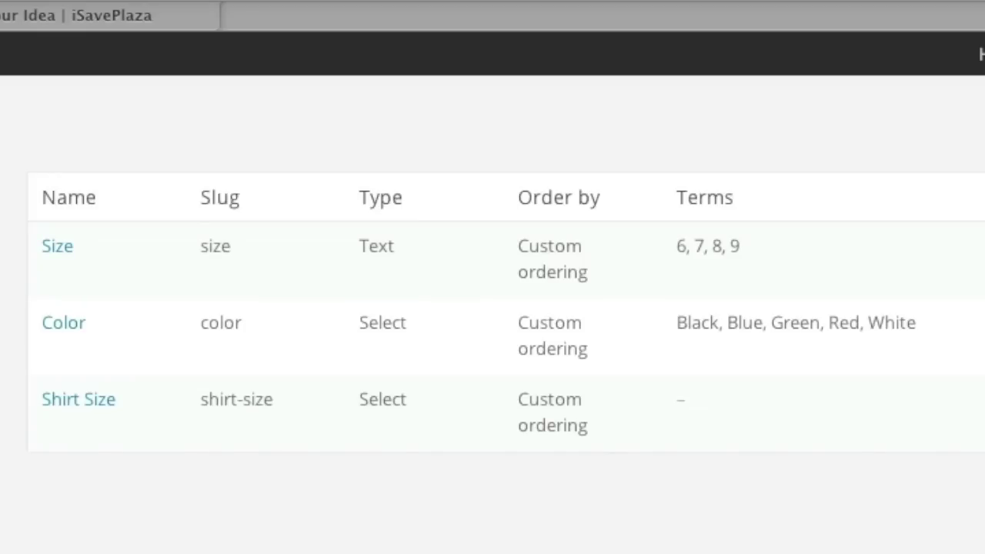
Step: Open the Shirt Size attribute's terms and add a term named Small with no parent
mouse_move(91, 410)
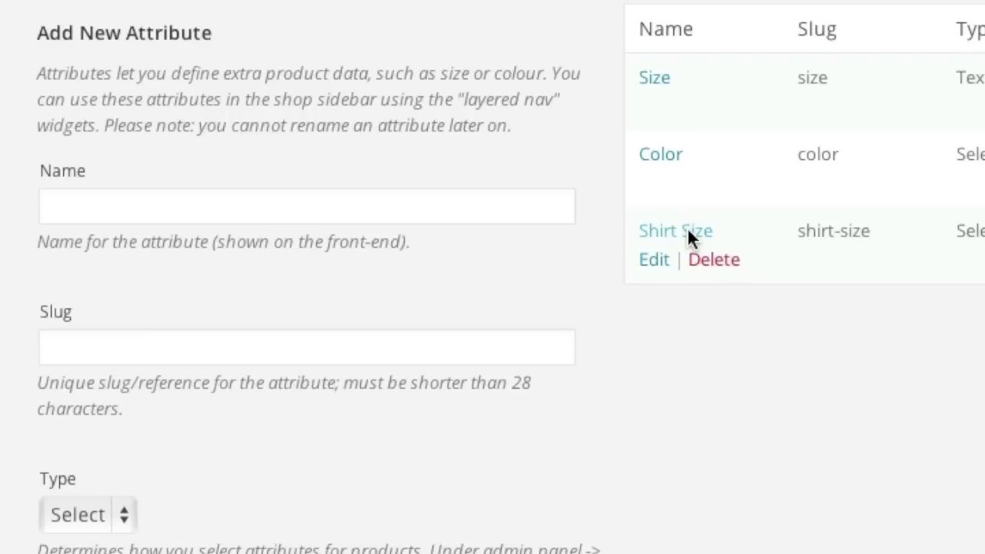
left_click(90, 400)
left_click(104, 139)
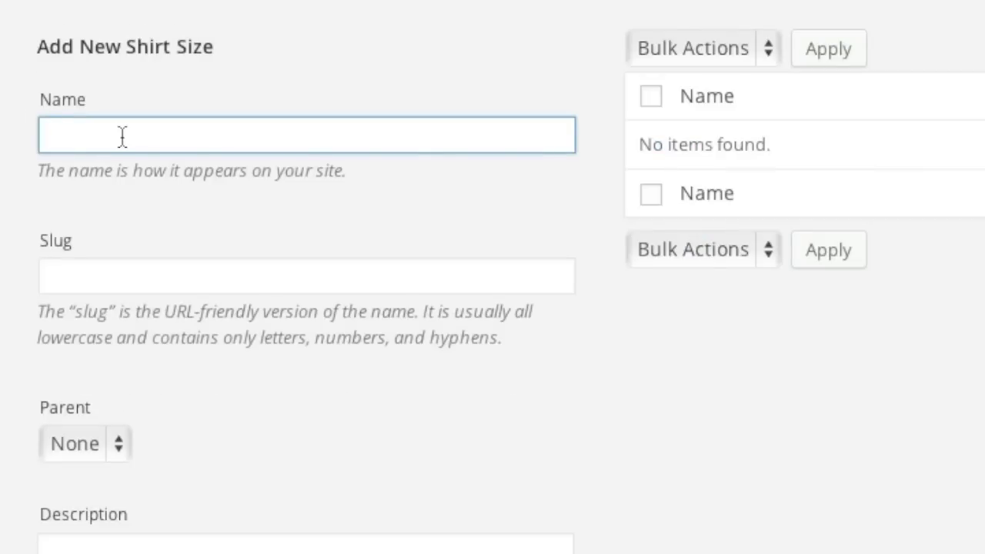
type("Small")
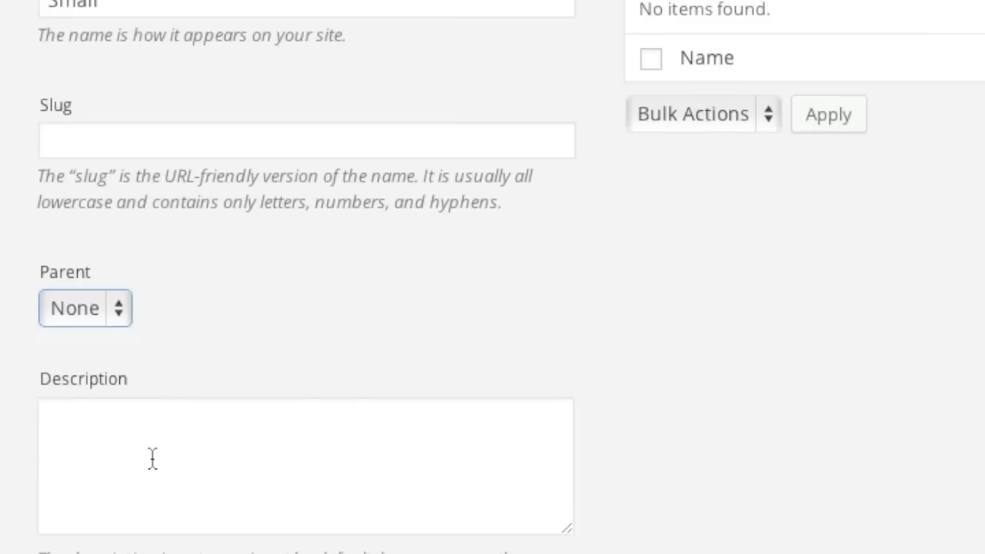
scroll(138, 492, "down", 3)
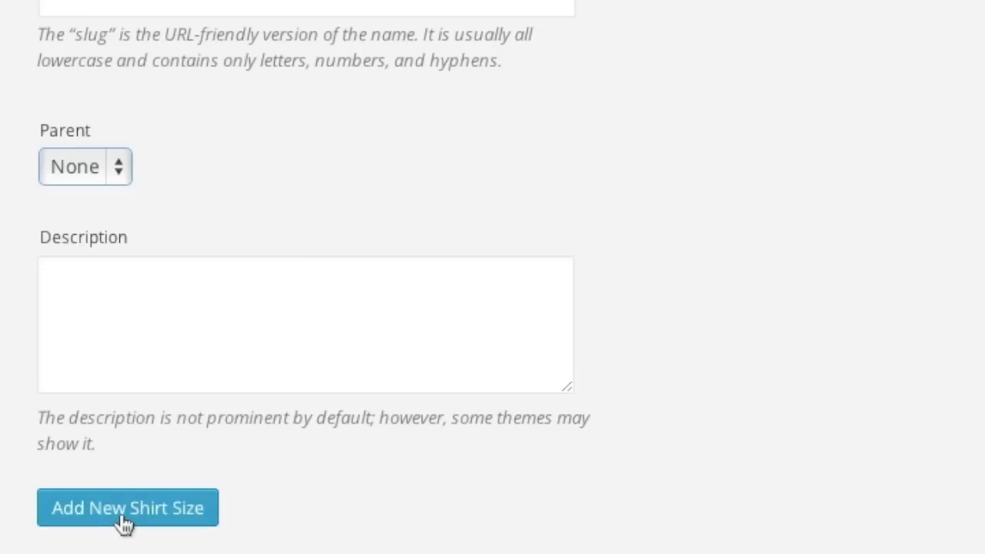
left_click(123, 514)
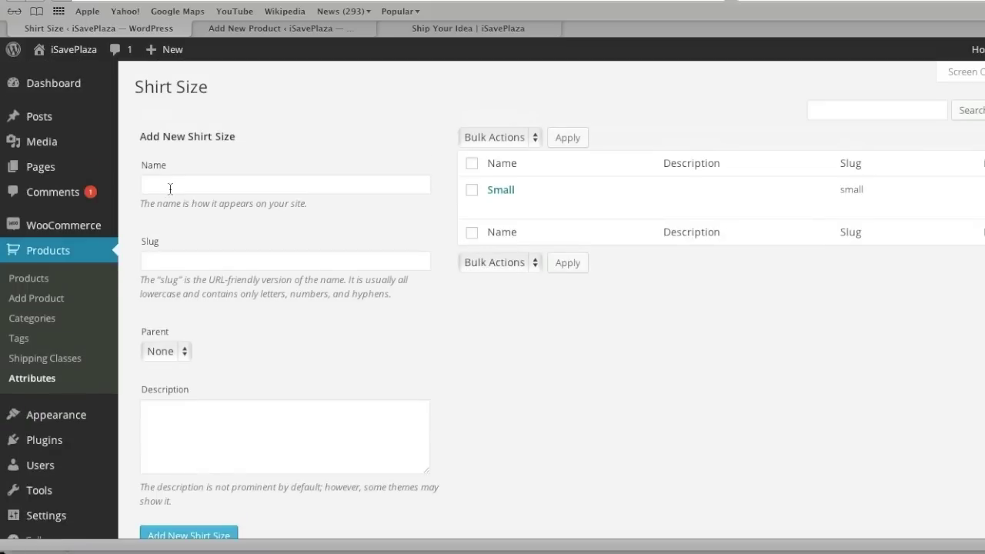
Step: Add the terms Medium and Large to the Shirt Size attribute
left_click(170, 188)
type("Medium")
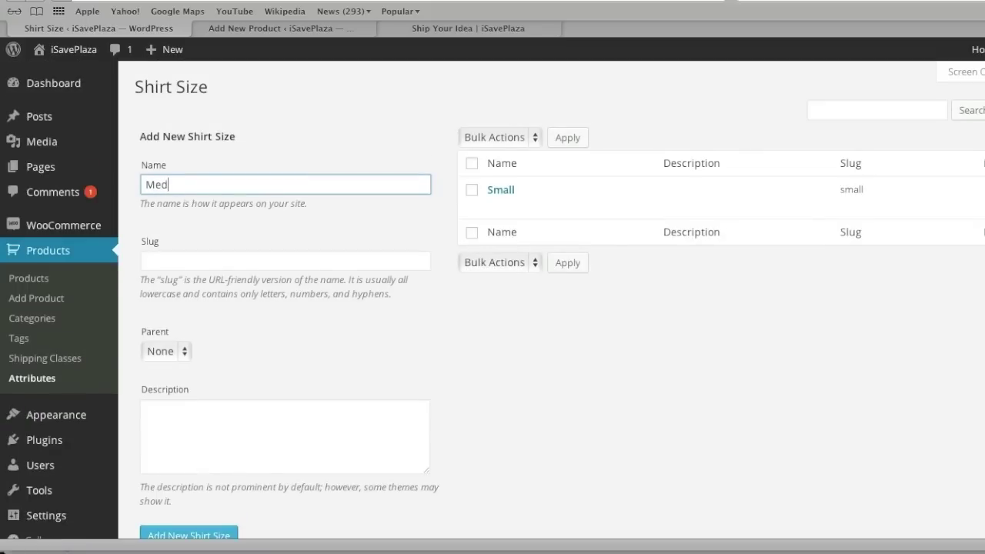
left_click(172, 529)
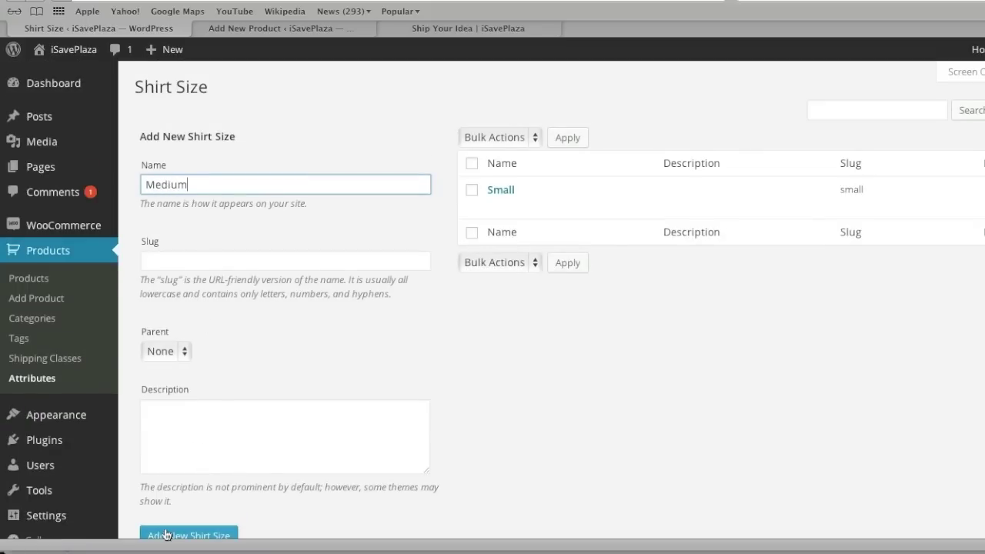
left_click(193, 191)
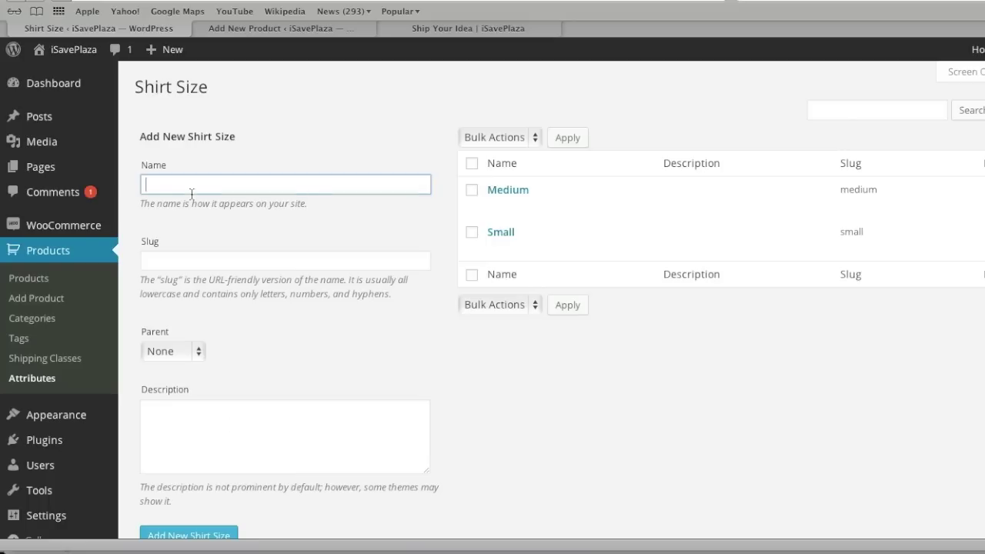
type("Large")
left_click(161, 531)
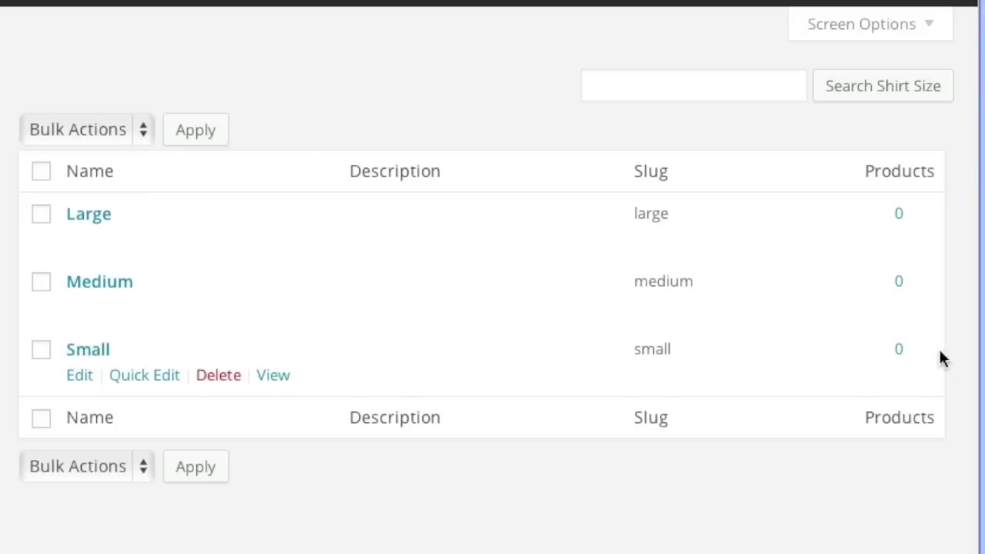
Step: Reorder the Shirt Size terms as Small, Medium, Large and return to the attributes list
left_click_drag(911, 351, 901, 220)
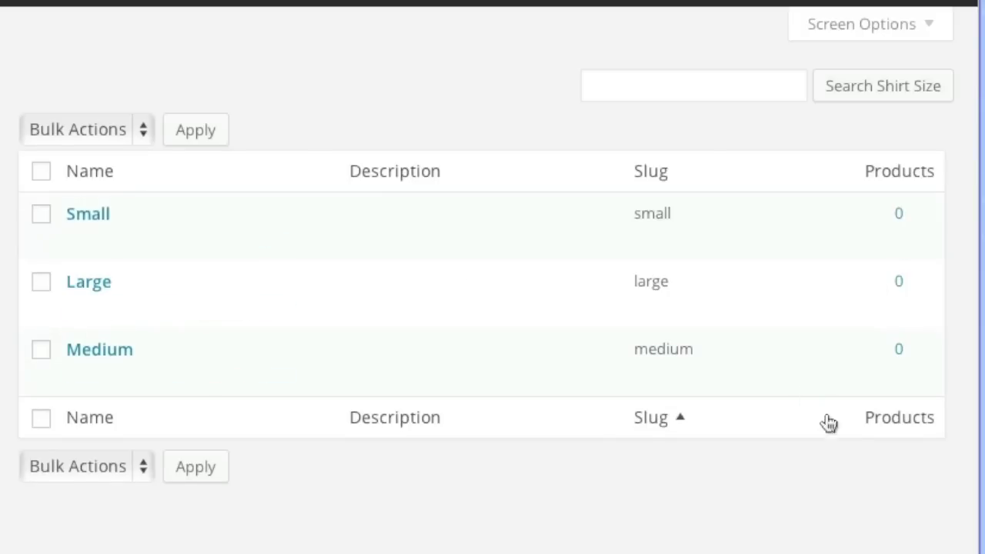
left_click_drag(933, 355, 926, 247)
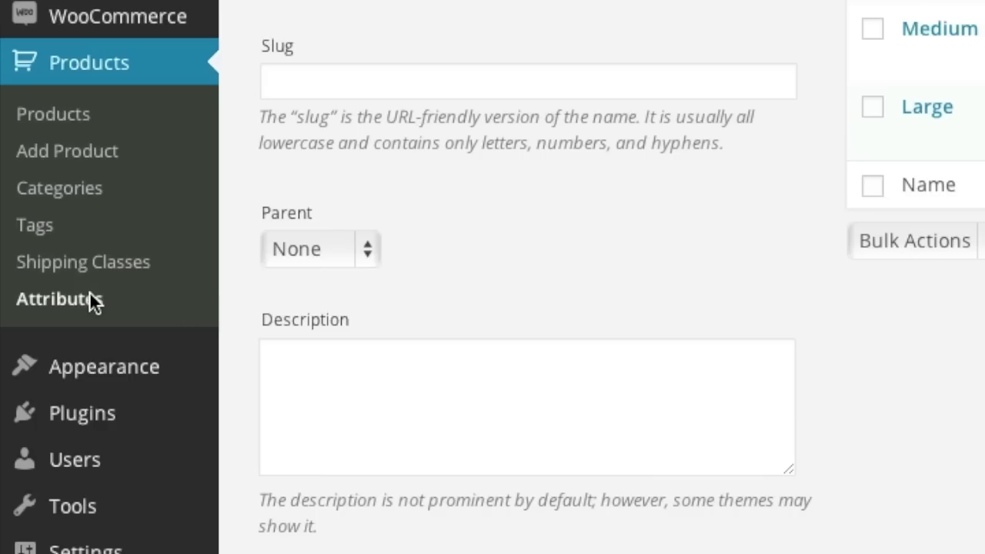
left_click(89, 298)
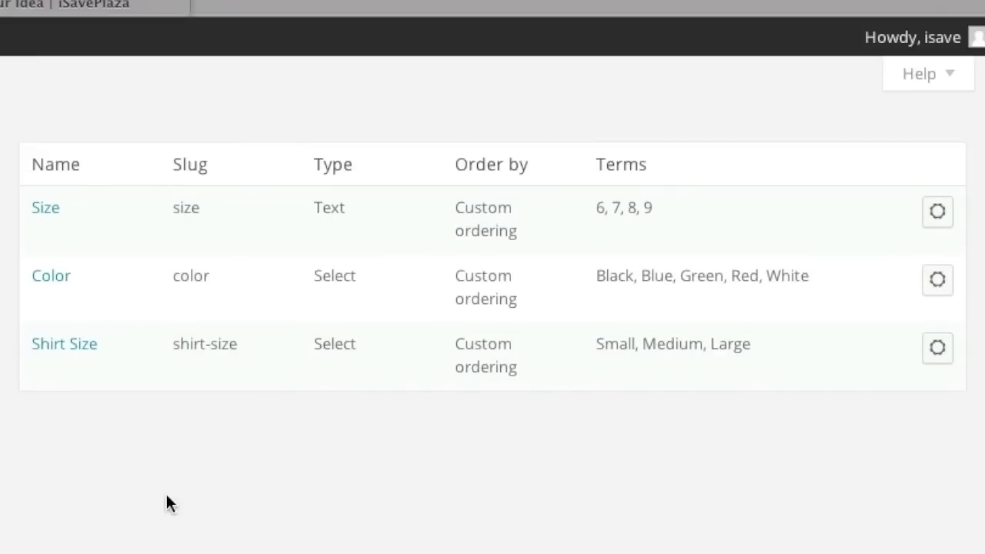
Step: Open the terms of the Size attribute and add a term named Small
left_click(936, 208)
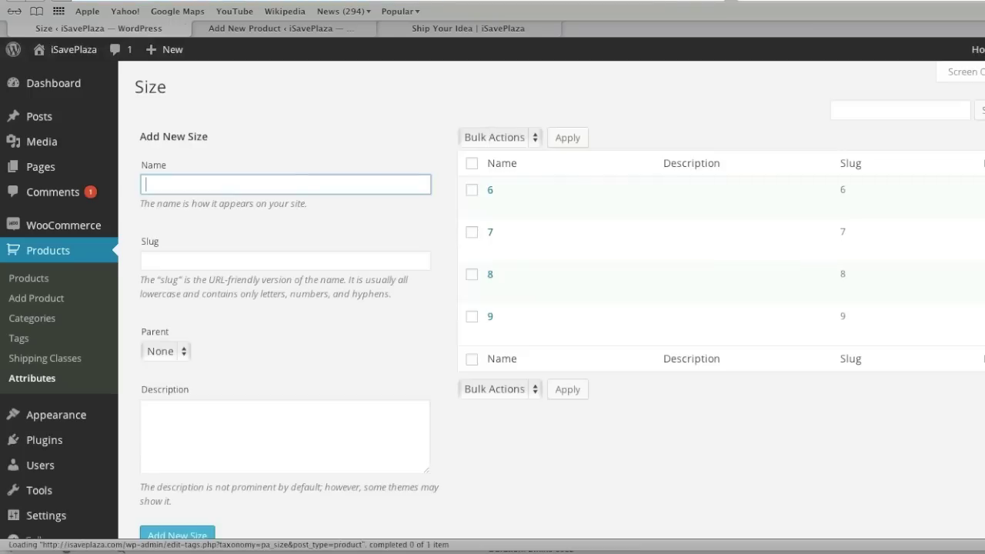
type("S")
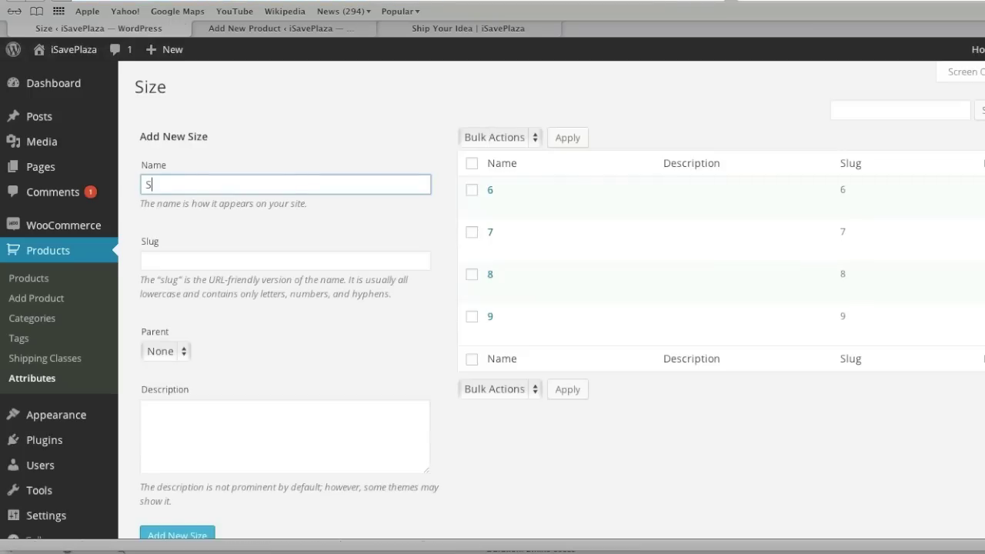
type("mall")
scroll(360, 408, "down", 1)
left_click(198, 488)
Step: Add the terms Medium and Large to the Size attribute
left_click(186, 144)
type("Medo")
key("BackSpace")
type("ium")
left_click(177, 490)
type("Large")
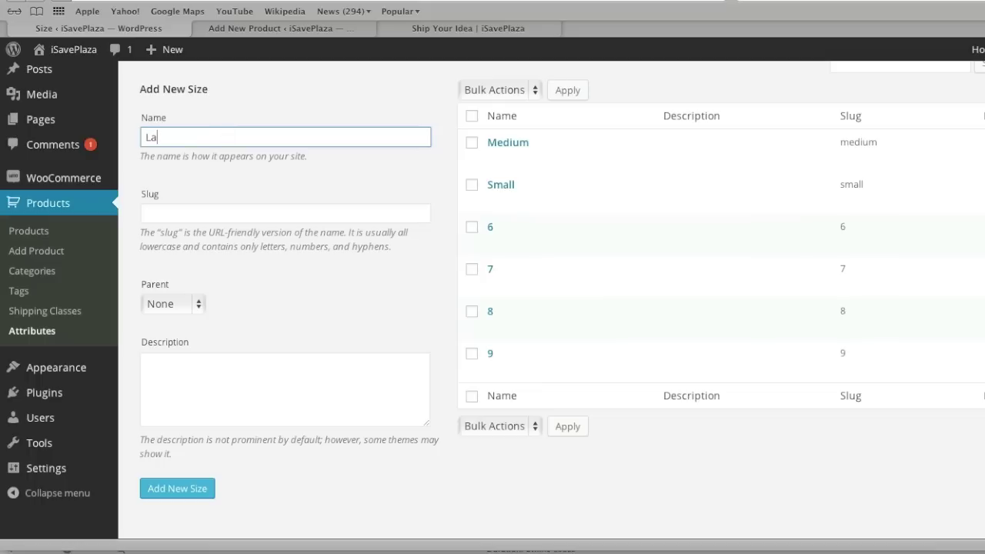
left_click(180, 486)
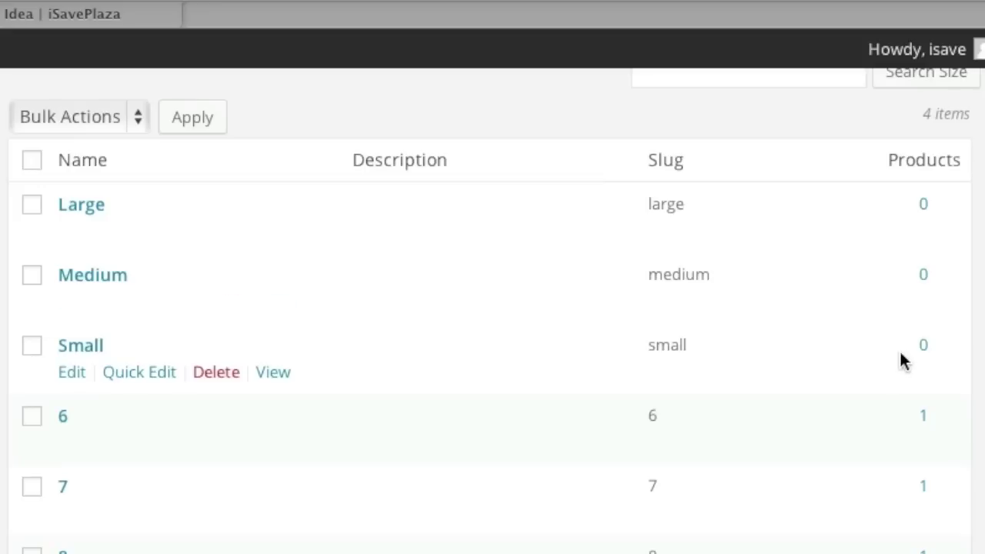
Step: Reorder the new Size terms as Small, Medium, Large, placed ahead of the numeric sizes
left_click_drag(949, 345, 908, 219)
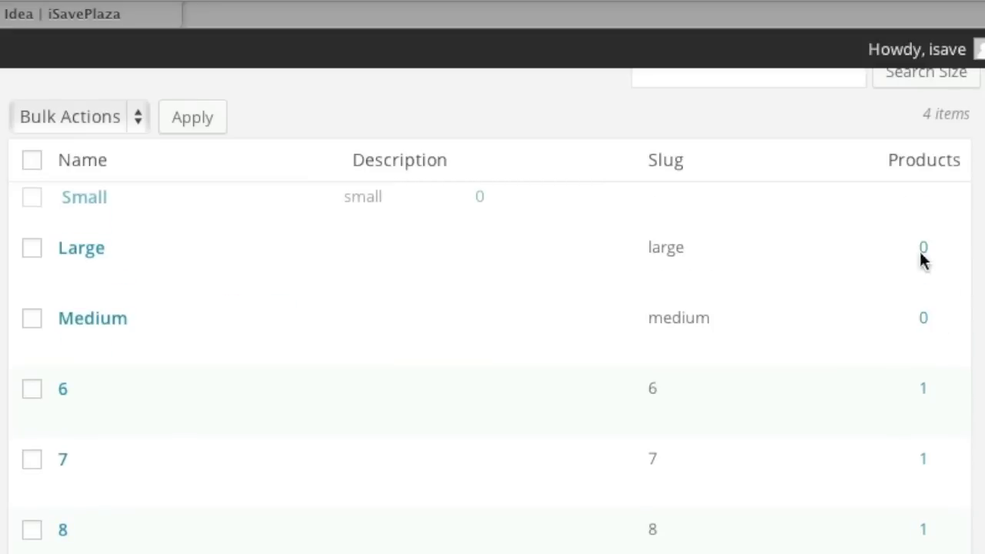
left_click_drag(949, 346, 907, 300)
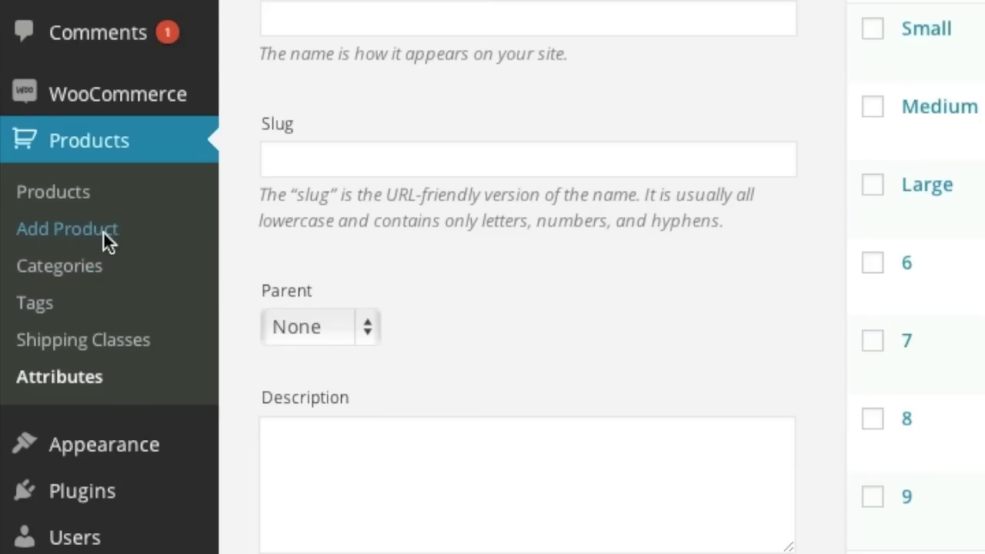
Step: Create a new product titled Plain Men's Tee Shirt with the description "100% cotton men's tee shirts which are available in white or black."
left_click(103, 231)
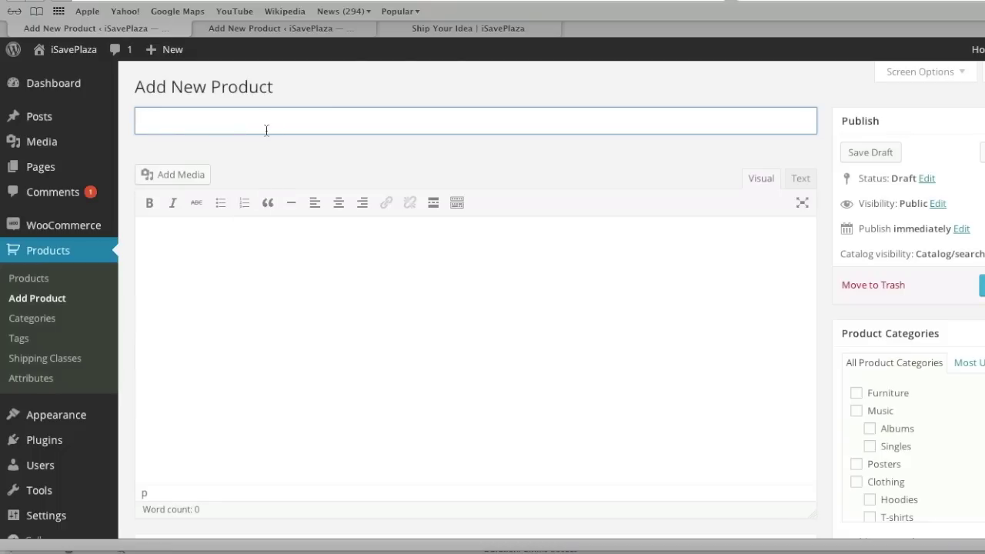
type("Plain Men's Tee Shirt")
left_click(213, 245)
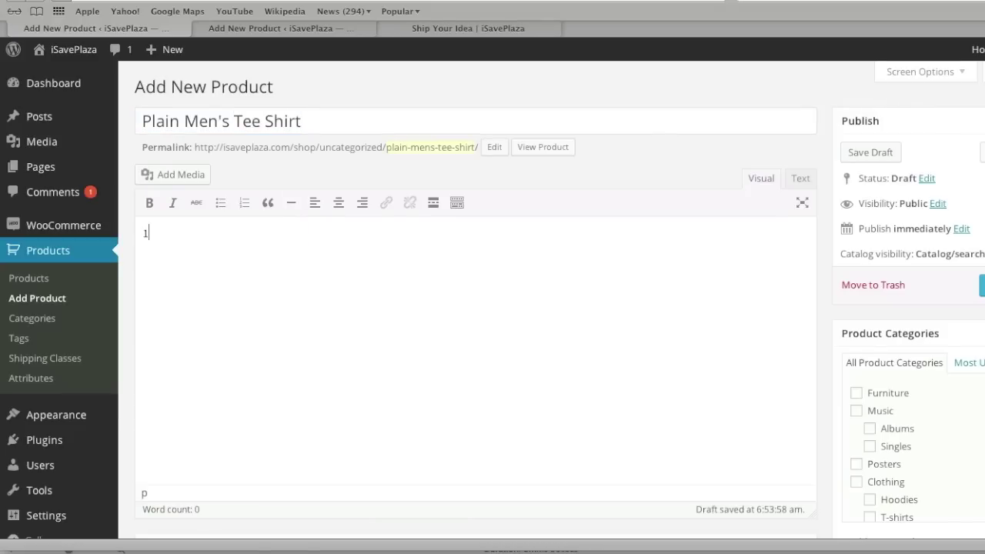
type("100% cotton men's tee shirts which are available in white or black.")
Step: Set the product type to Variable product and enter plain-tee as the SKU
scroll(248, 230, "down", 5)
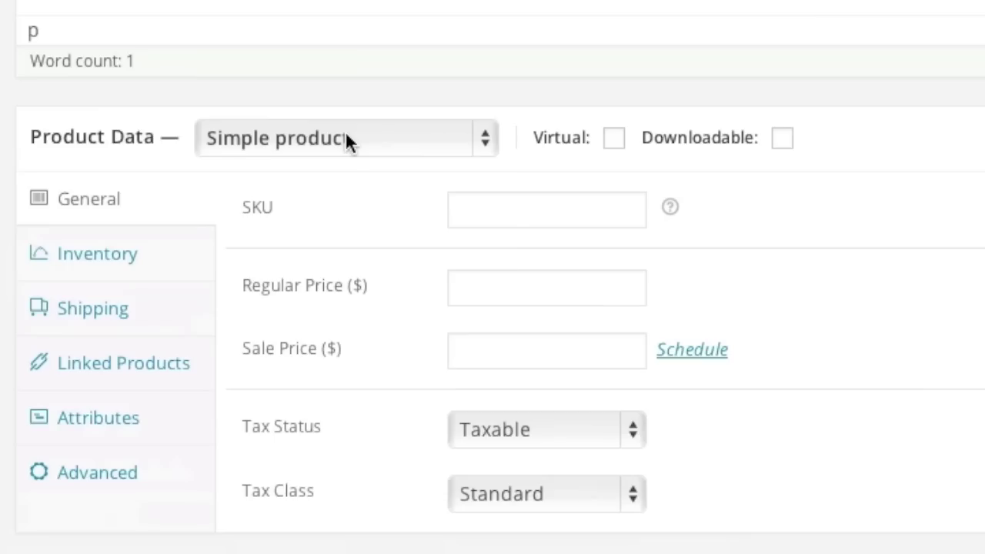
left_click(313, 308)
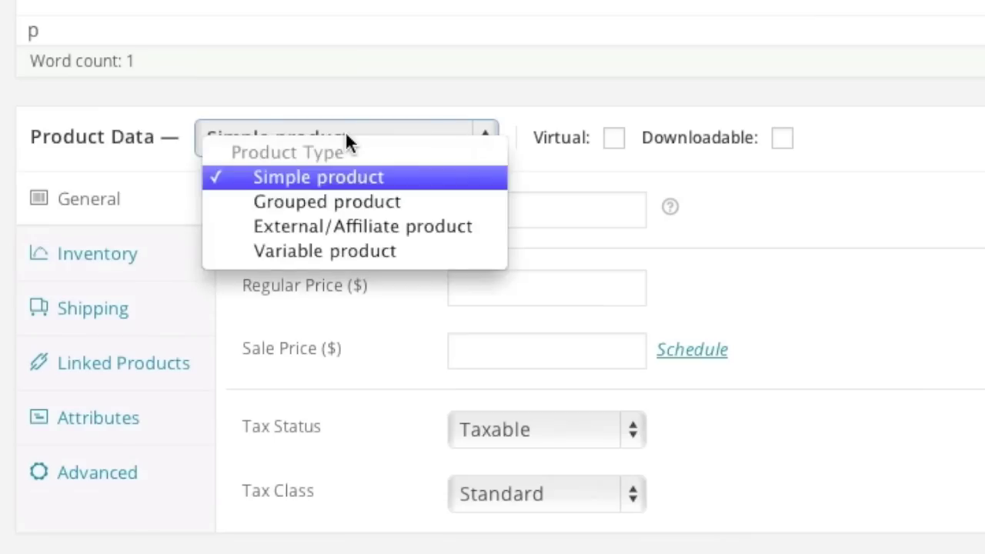
left_click(339, 251)
left_click(567, 216)
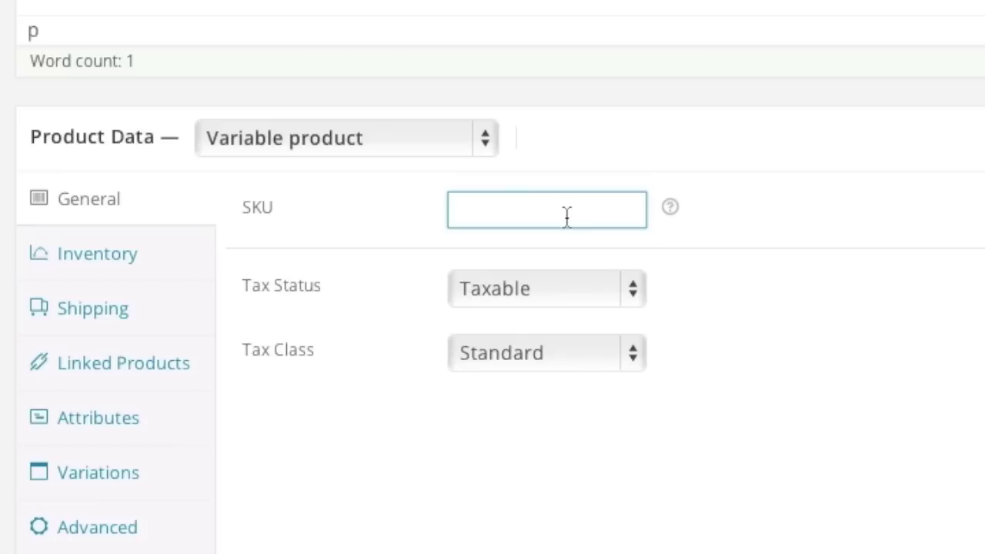
type("plain")
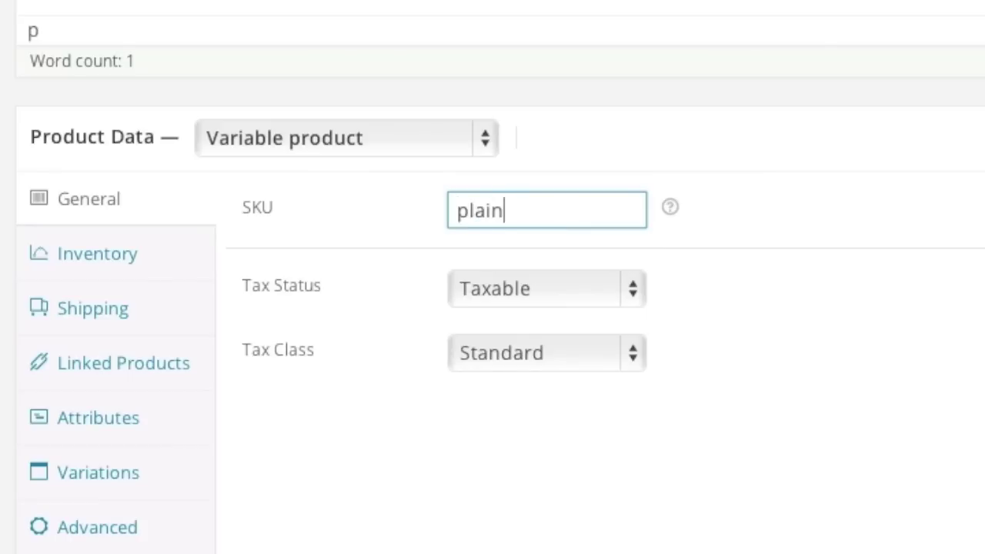
type("-tee")
Step: Review the tax status choices and the inventory and shipping settings of the product
left_click(510, 290)
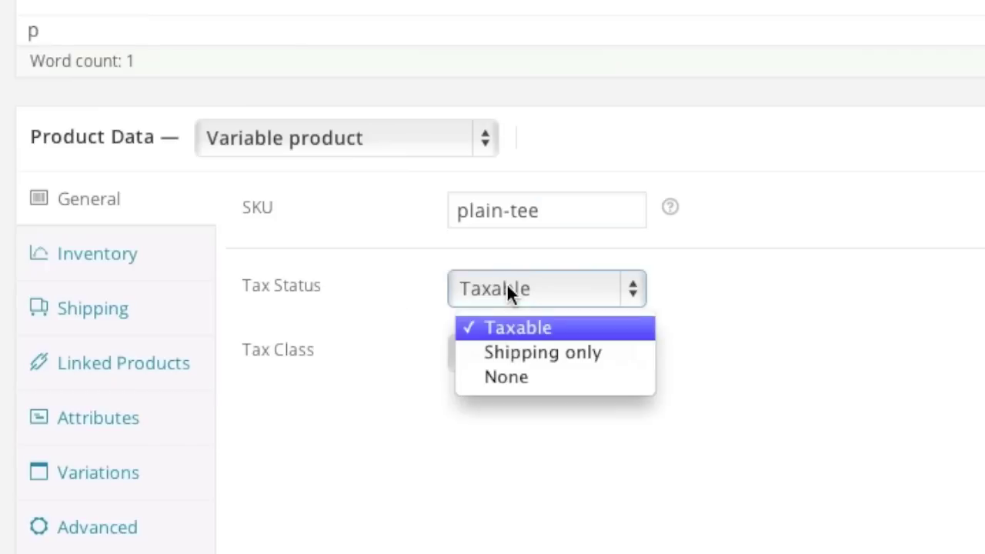
left_click(305, 312)
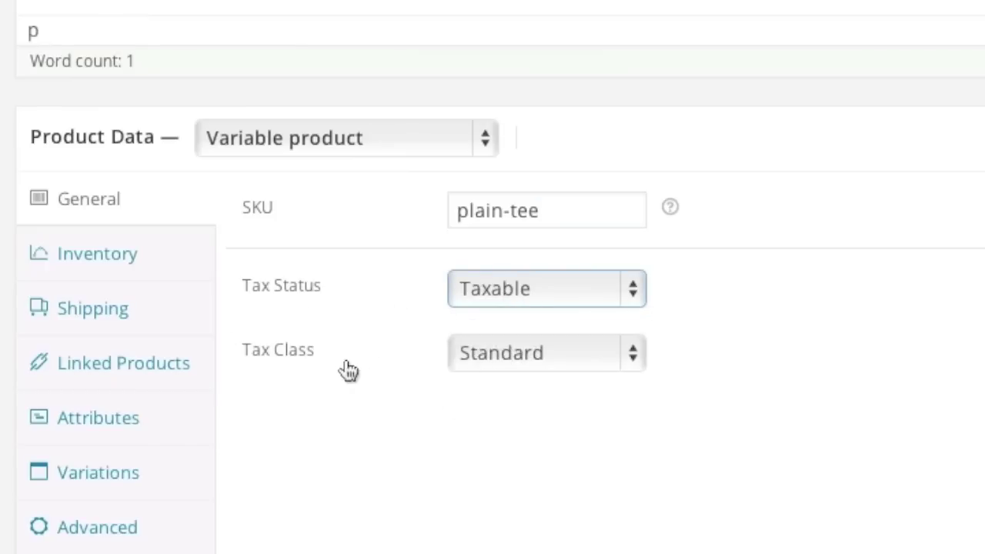
left_click(131, 253)
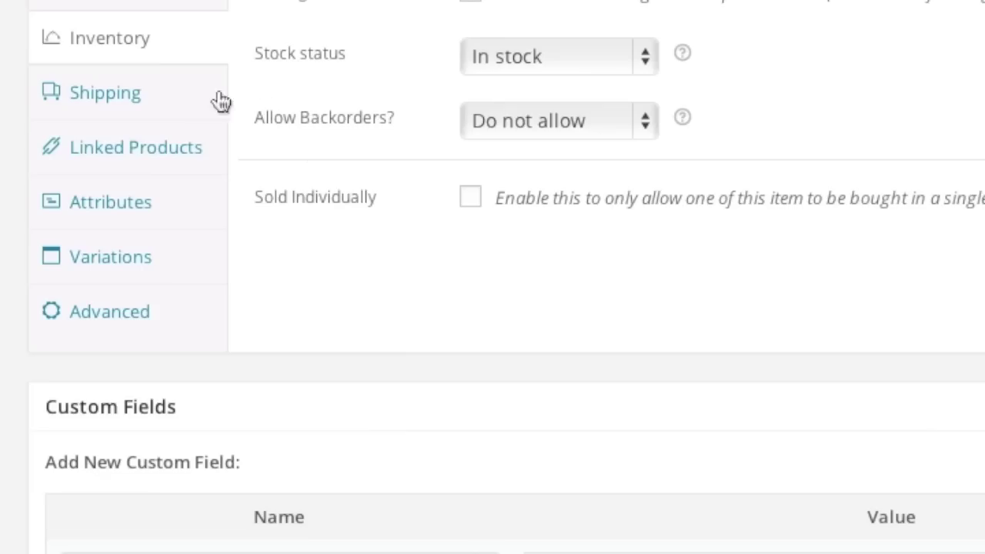
left_click(176, 98)
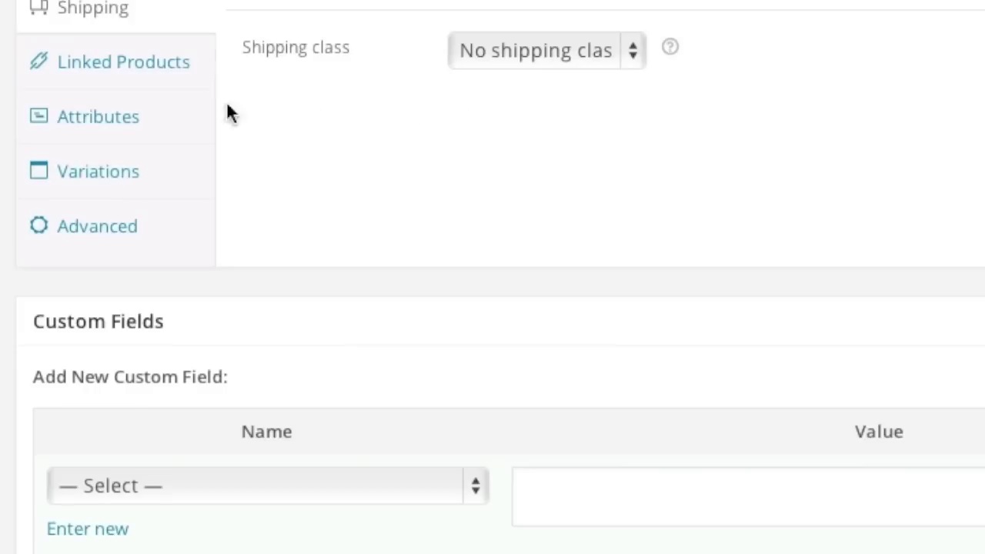
Step: Add the Shirt Size attribute to the product with all its values, Large, Medium and Small, and mark it as used for variations
left_click(110, 113)
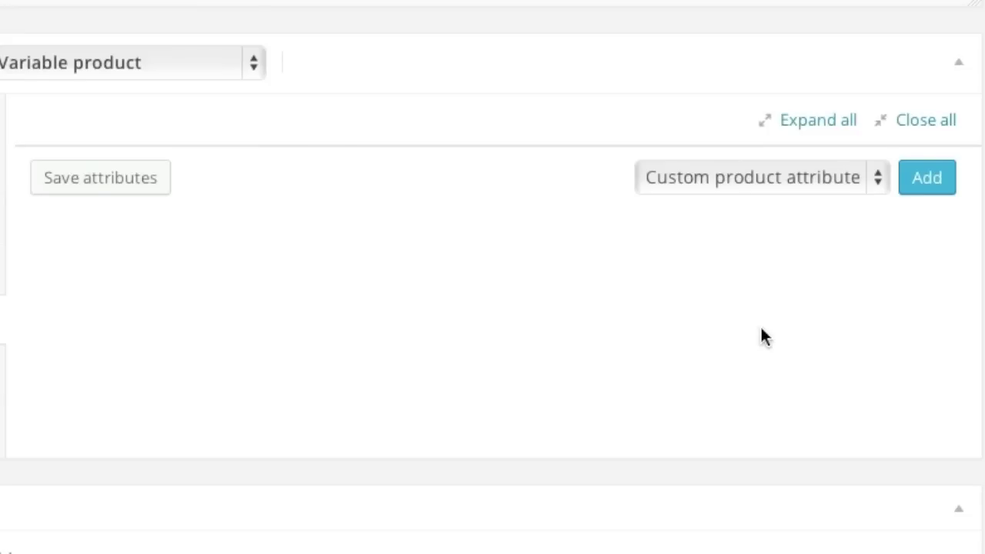
left_click(798, 189)
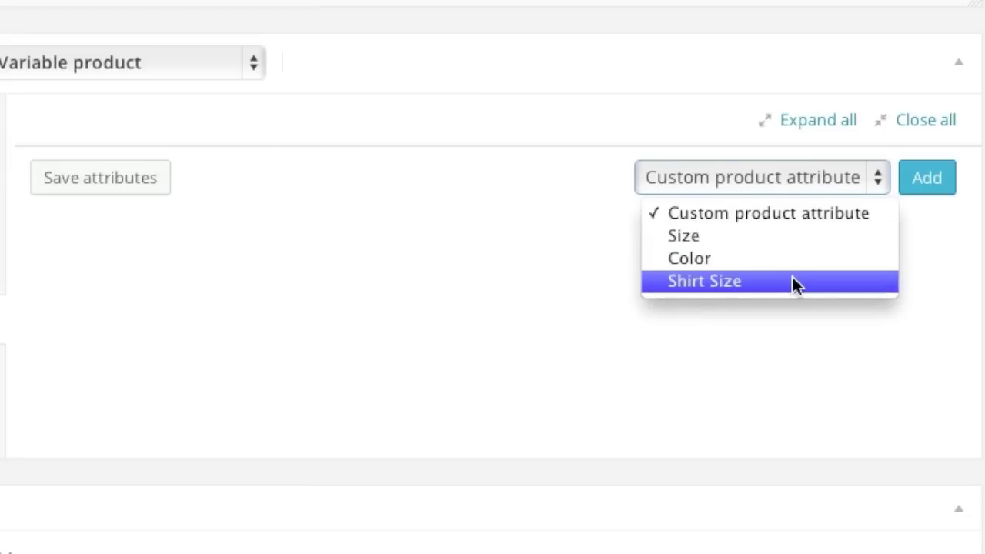
left_click(792, 281)
left_click(911, 176)
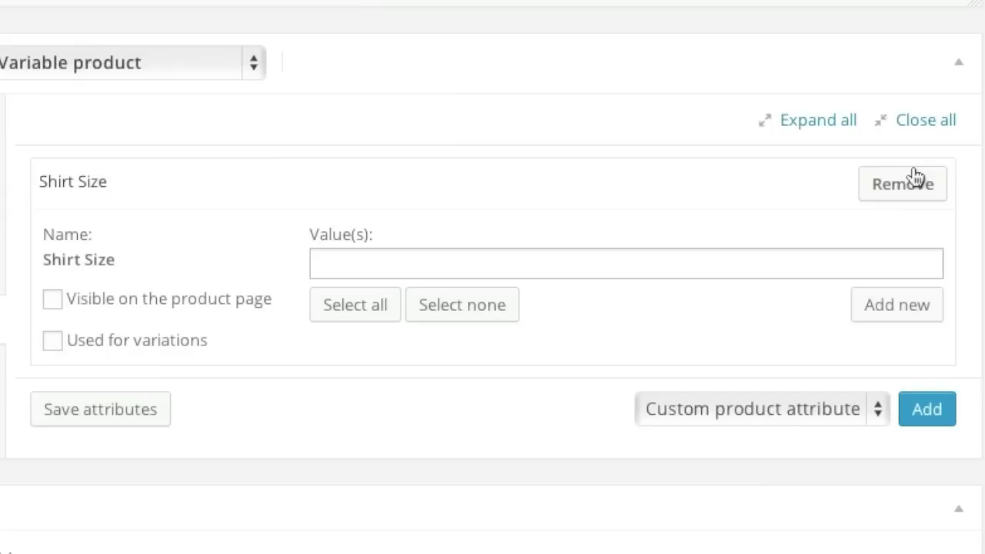
left_click(459, 273)
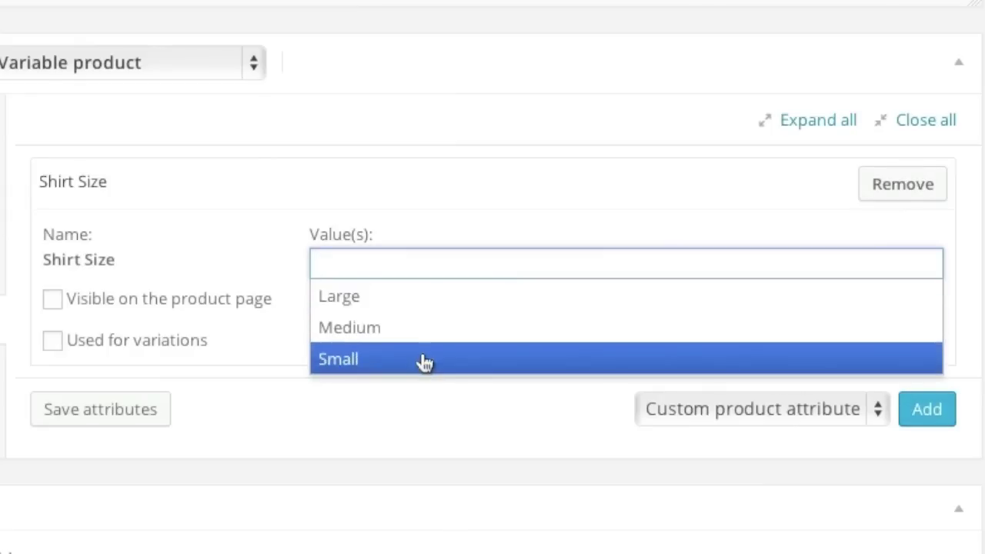
left_click(442, 238)
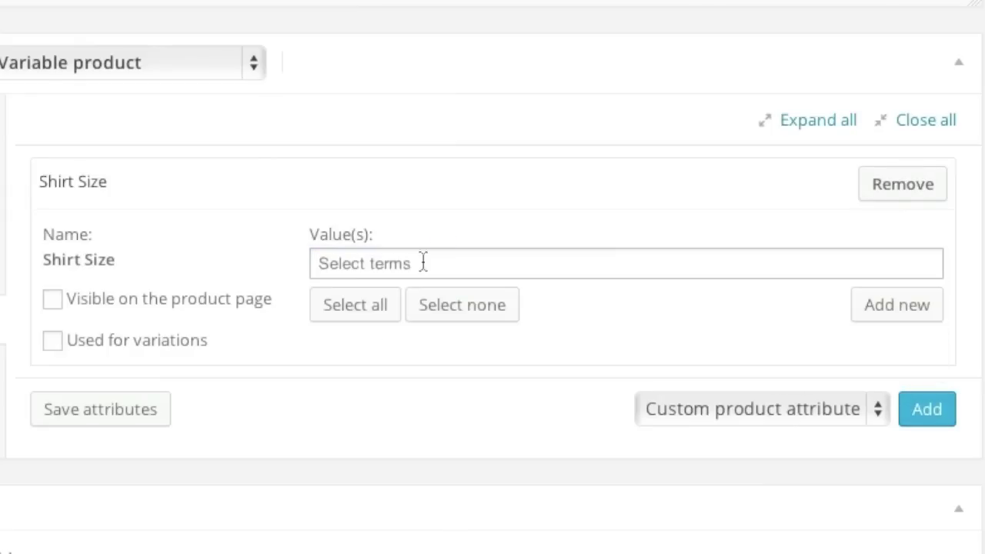
left_click(356, 306)
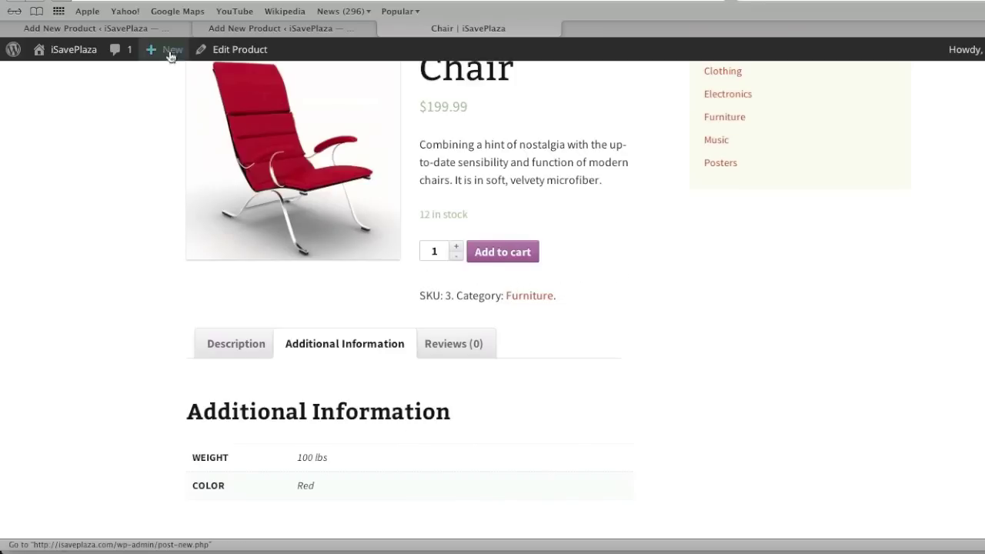
left_click(159, 27)
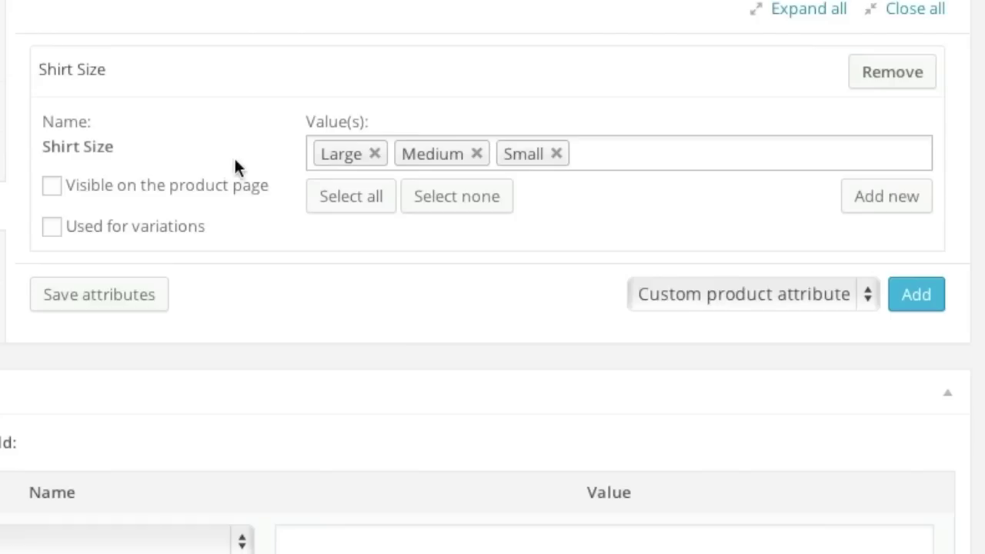
left_click(54, 230)
Step: Add the Color attribute, used for variations, with only the values Black and White, and save the attributes
left_click(686, 293)
left_click(691, 374)
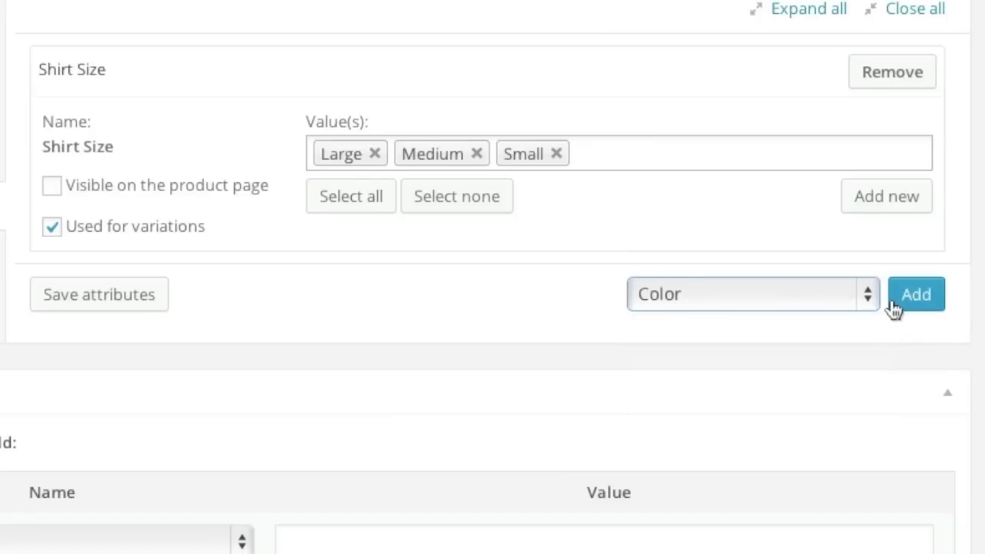
left_click(893, 305)
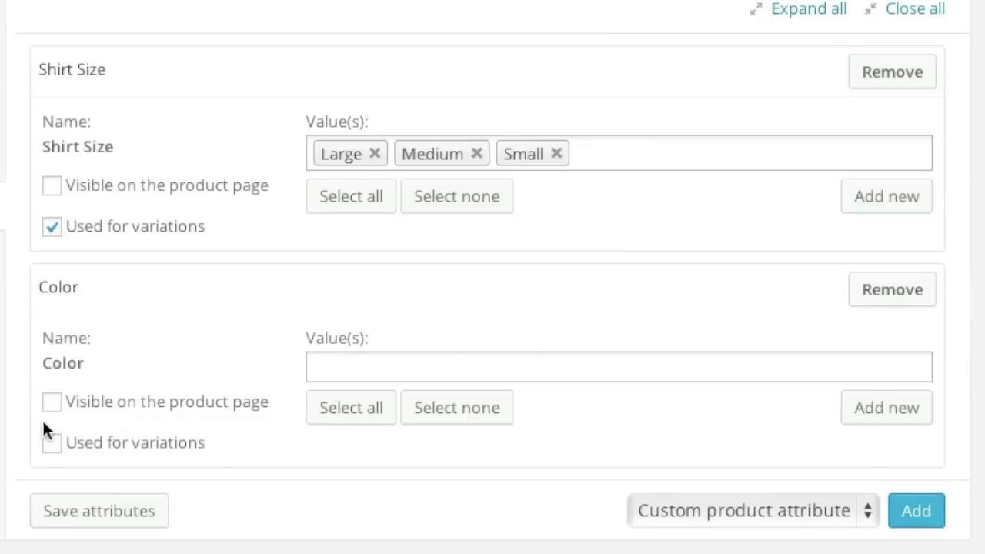
left_click(341, 419)
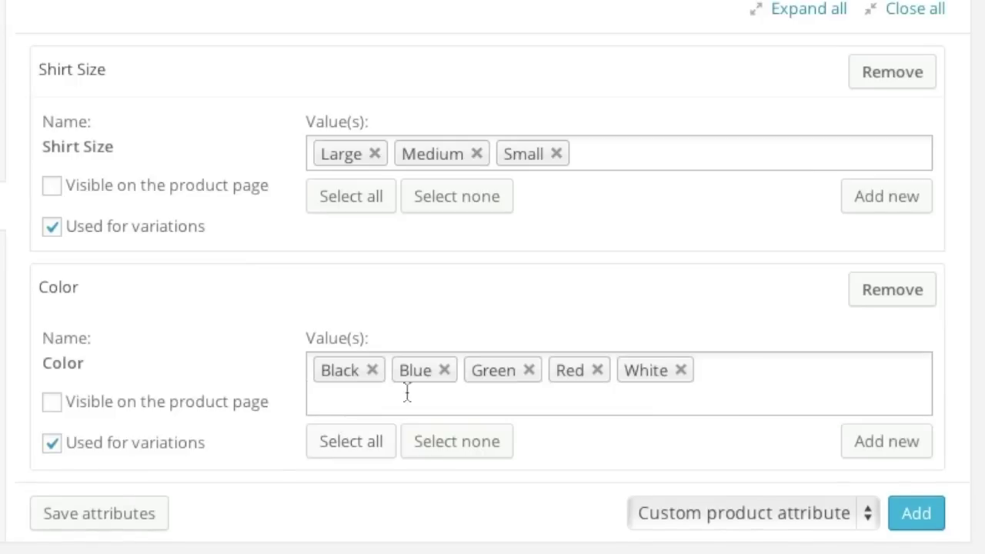
left_click(448, 370)
left_click(455, 370)
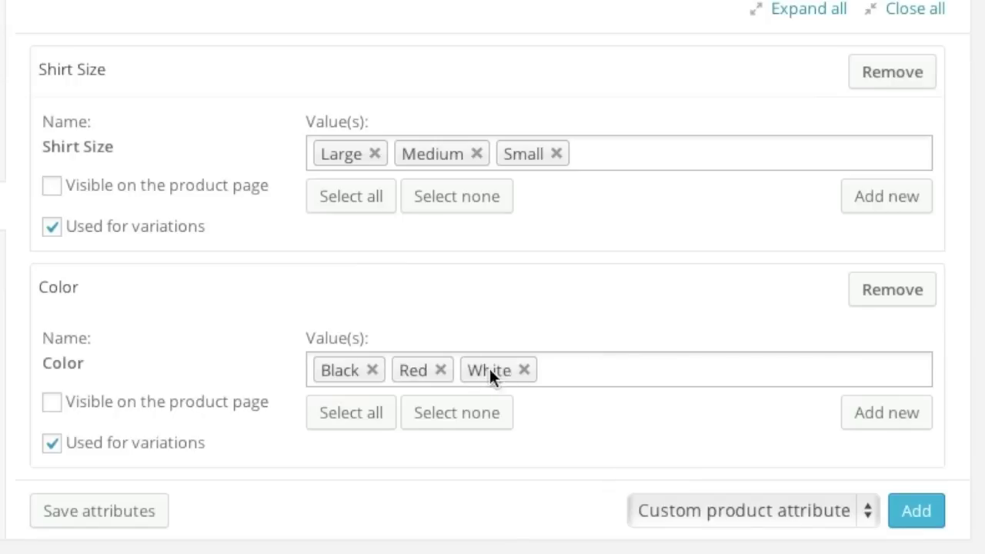
left_click(441, 372)
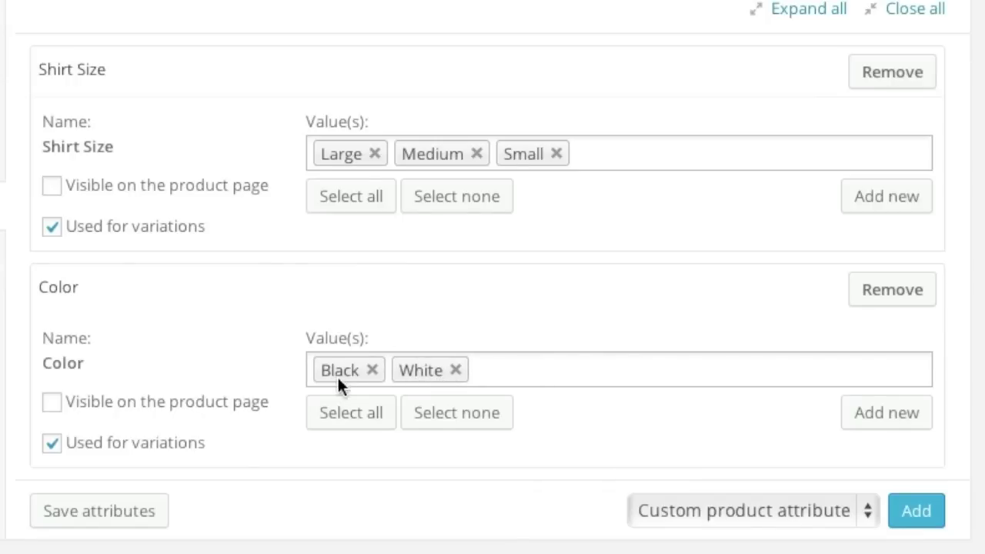
left_click(97, 521)
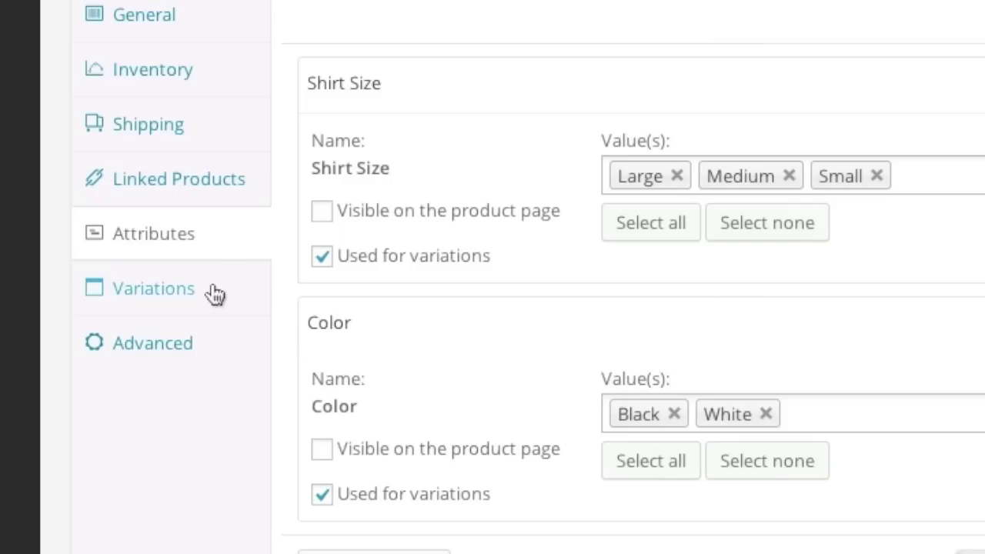
Step: Set the default variation selections to shirt size Medium and color Black
left_click(214, 293)
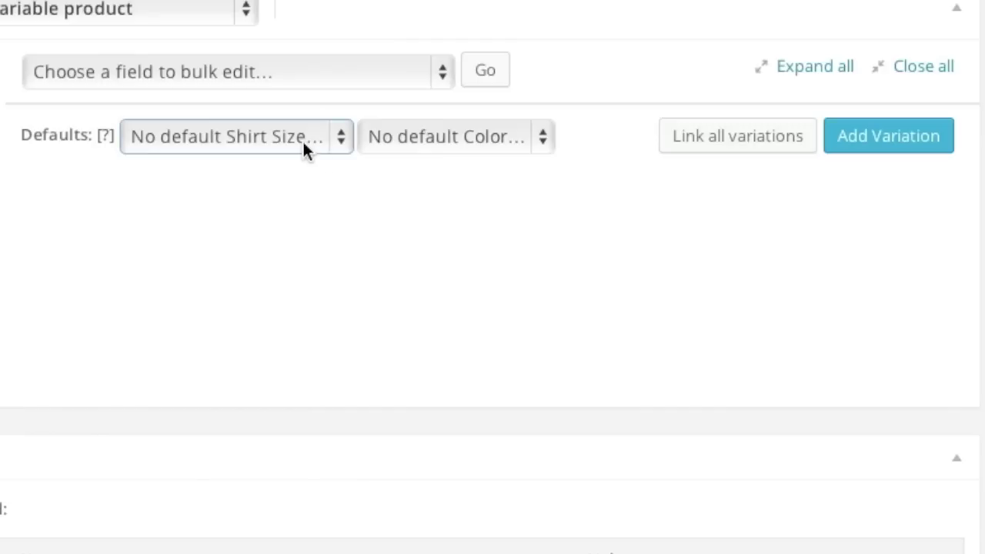
left_click(302, 139)
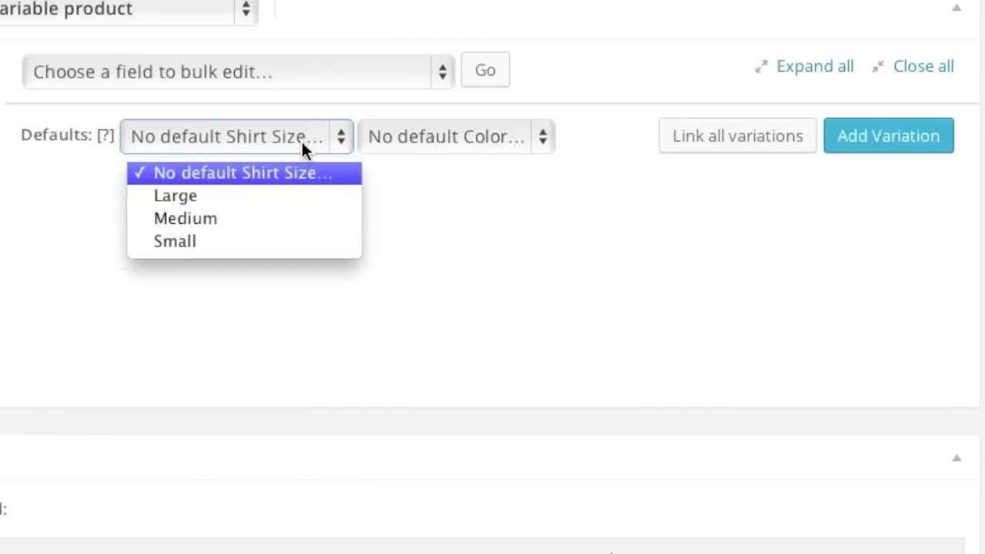
left_click(279, 213)
left_click(457, 129)
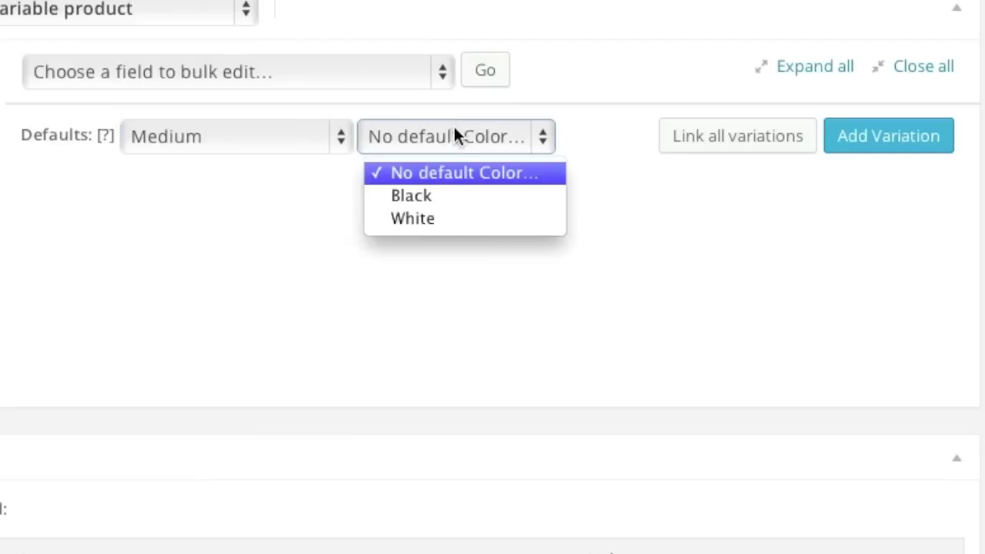
left_click(450, 198)
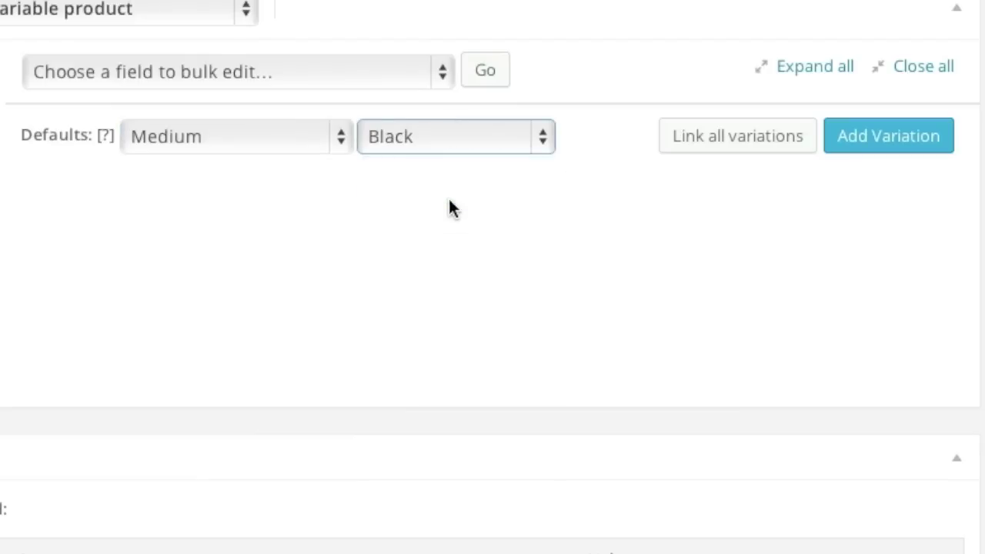
Step: Add a variation and assign it shirt size Small and color Black
left_click(865, 147)
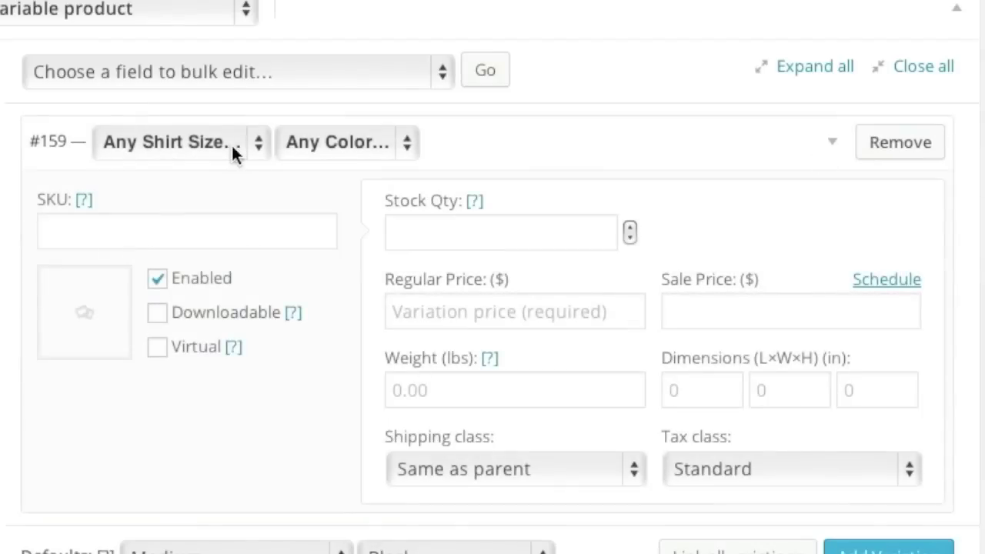
left_click(233, 146)
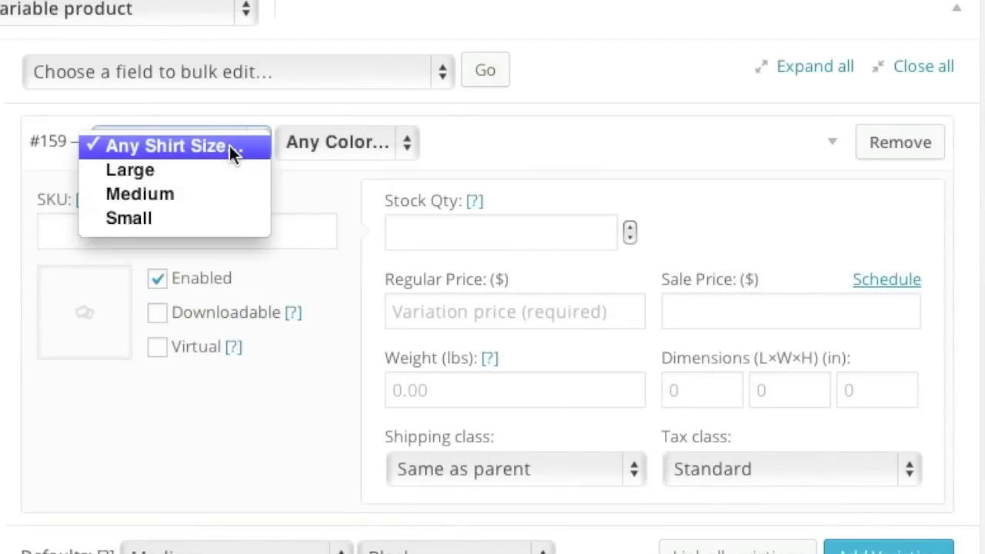
left_click(227, 219)
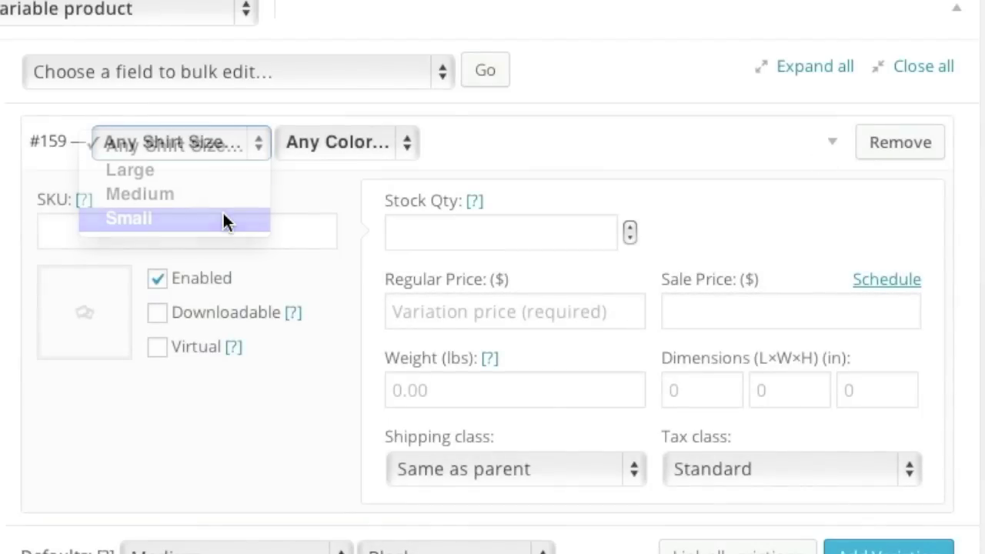
left_click(354, 140)
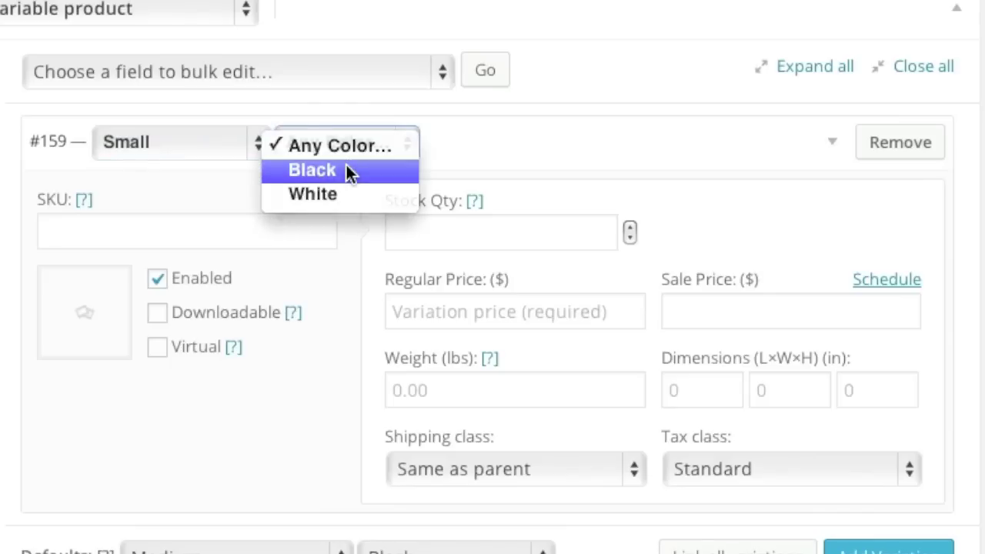
left_click(348, 166)
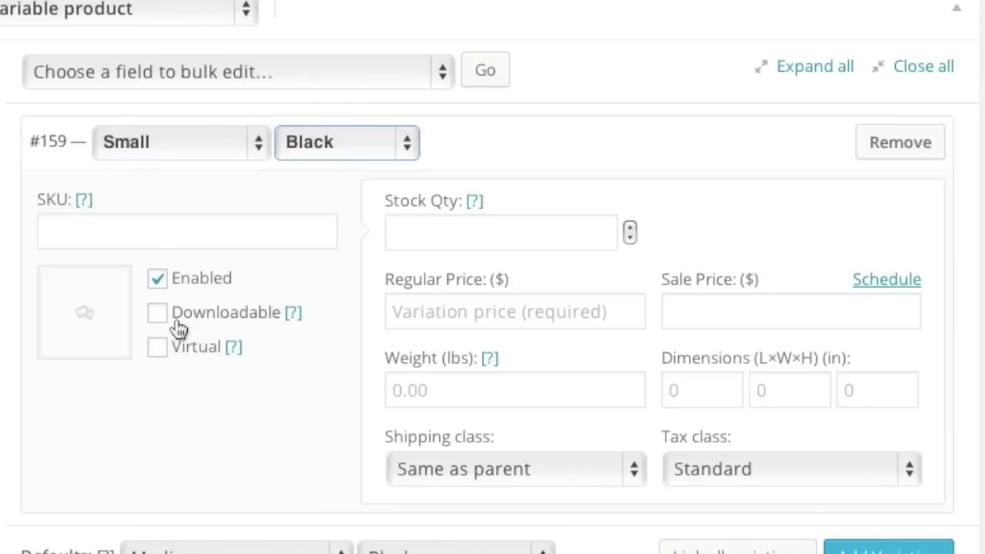
Step: Upload black-t-shirt.jpg and set it as the image of the Small, Black variation
left_click(89, 321)
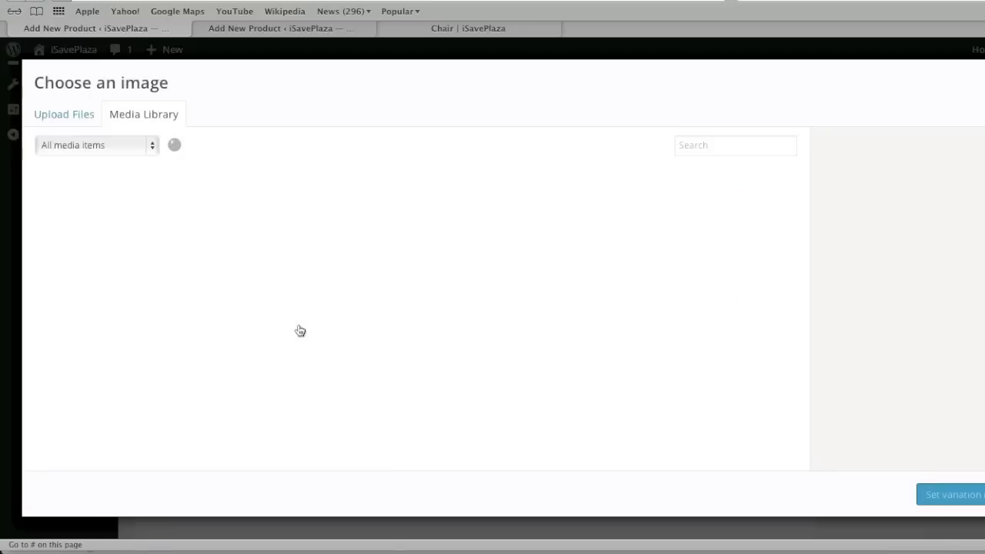
scroll(331, 334, "down", 5)
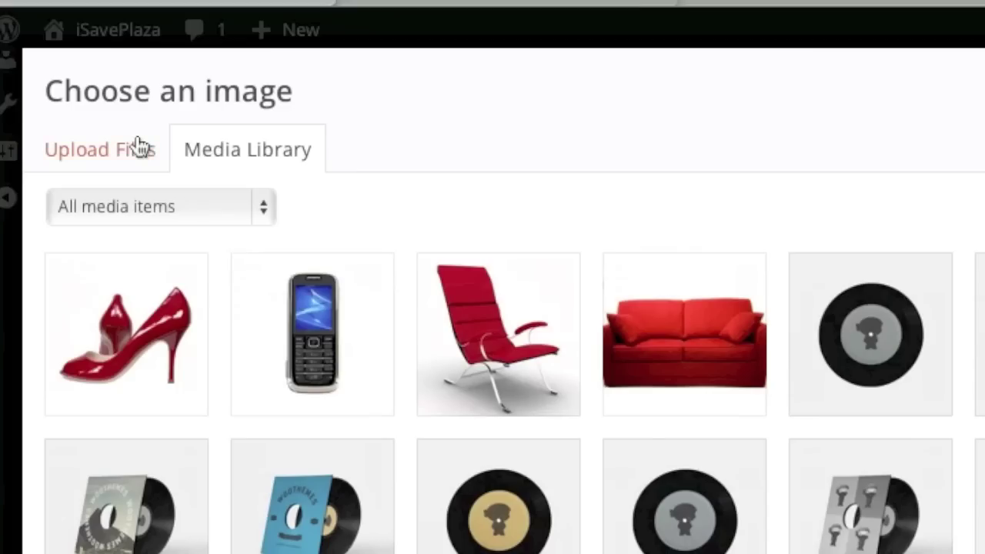
left_click(83, 114)
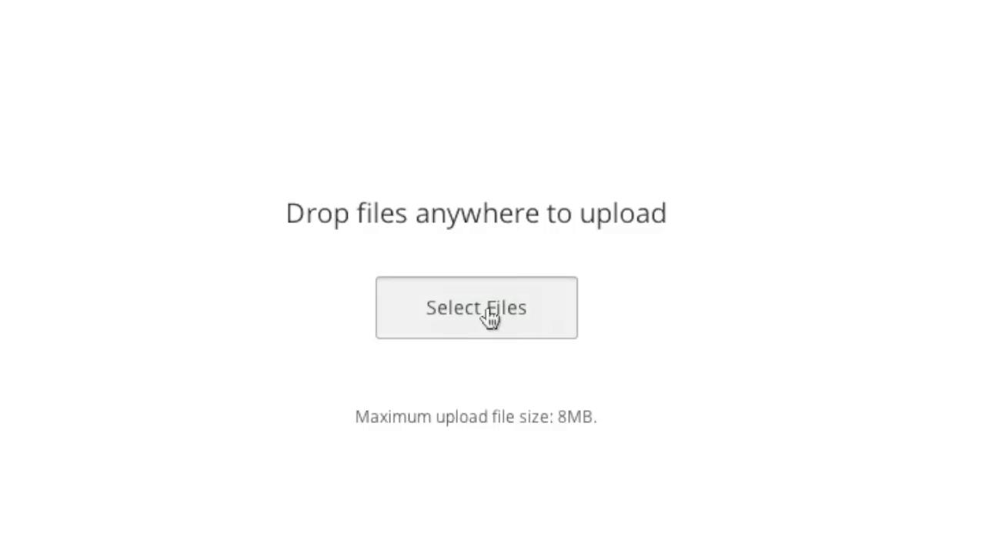
left_click(488, 313)
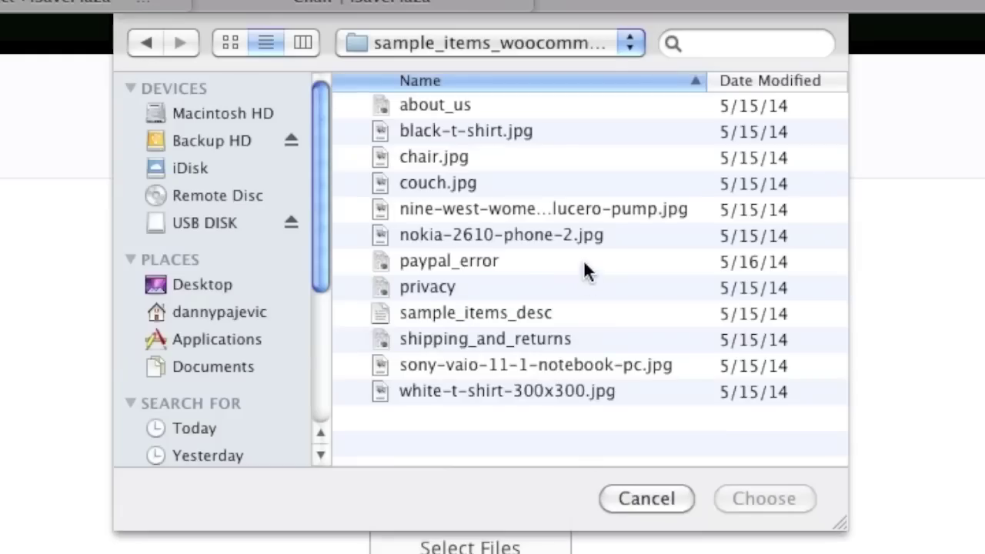
left_click(510, 126)
left_click(763, 499)
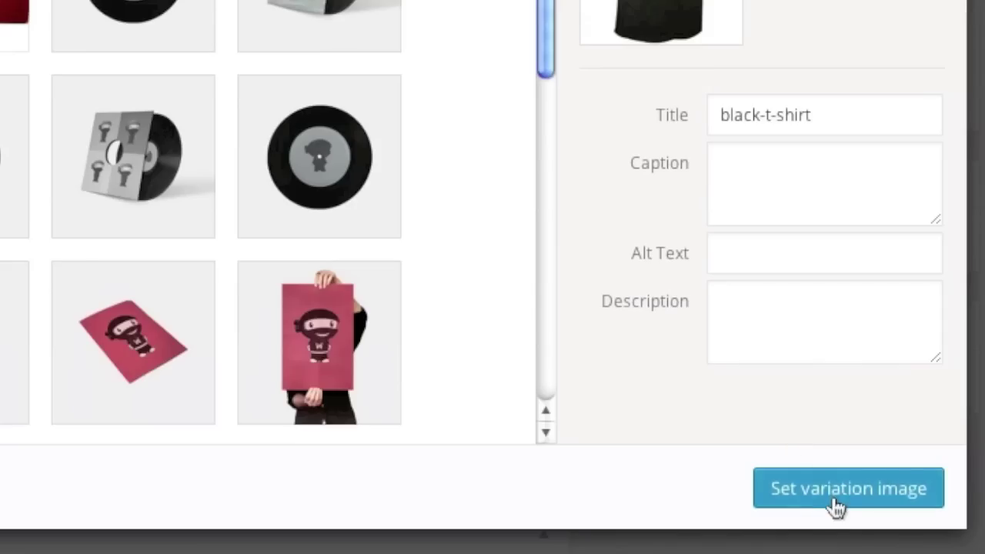
left_click(957, 502)
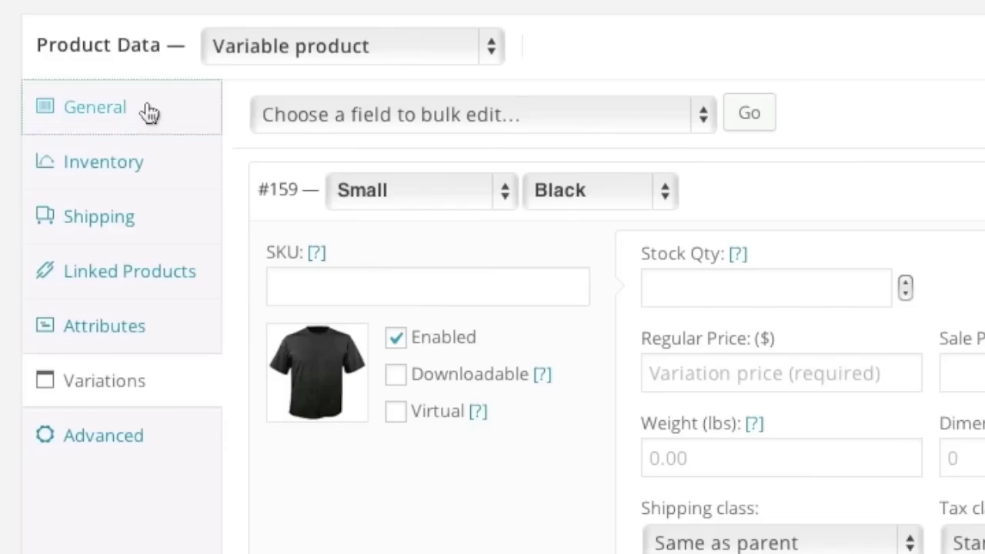
Step: Add a variation with shirt size Medium and color Black, and give it the existing black T-shirt image
left_click(147, 110)
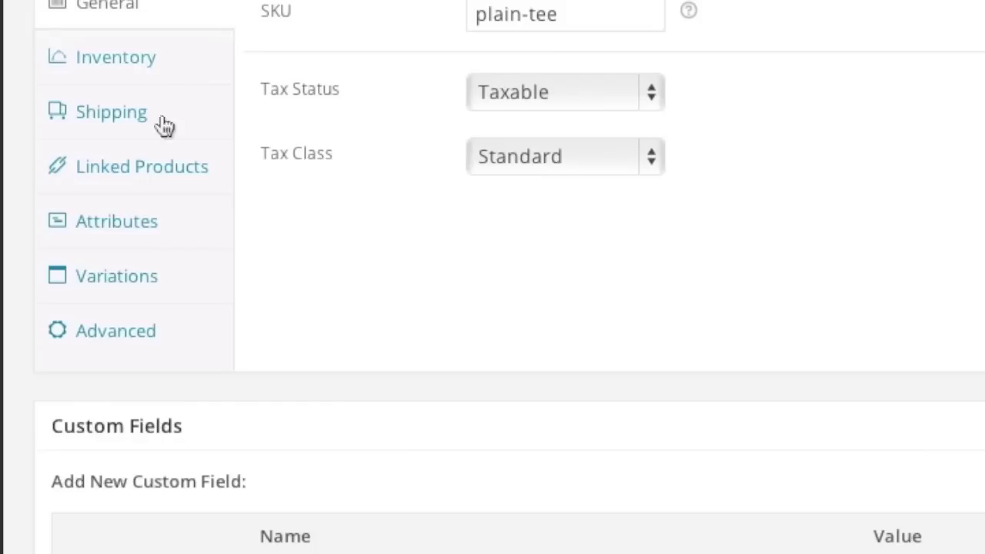
left_click(158, 270)
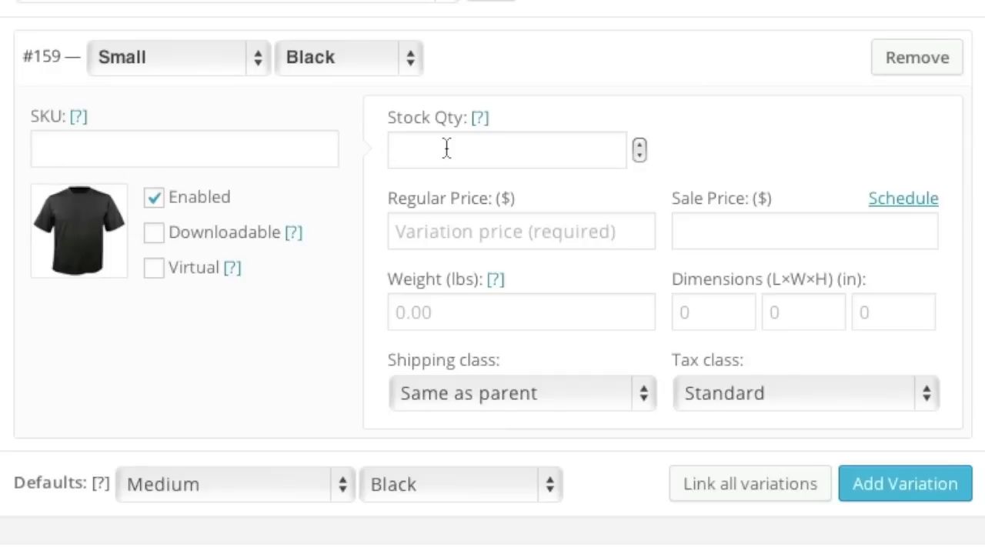
left_click(900, 496)
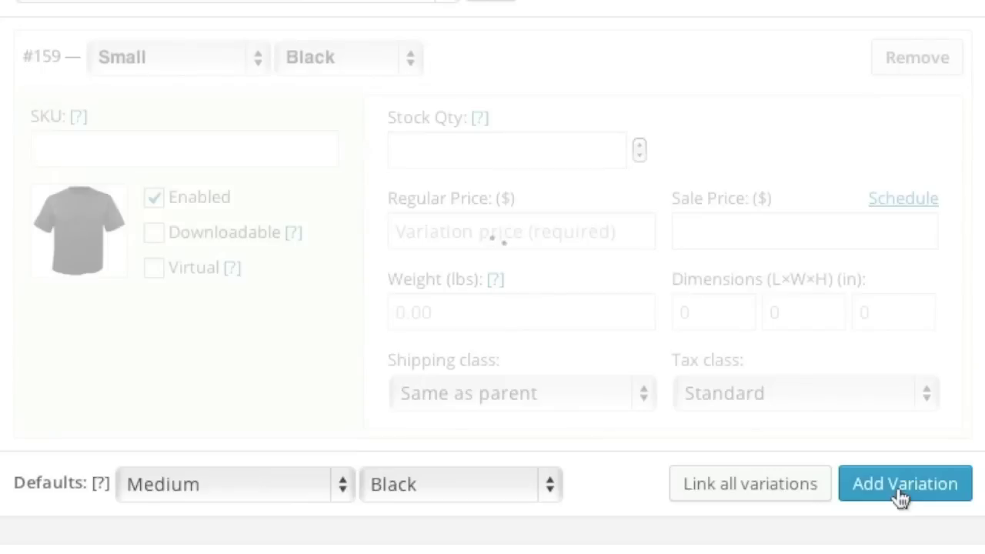
scroll(234, 356, "down", 2)
left_click(210, 318)
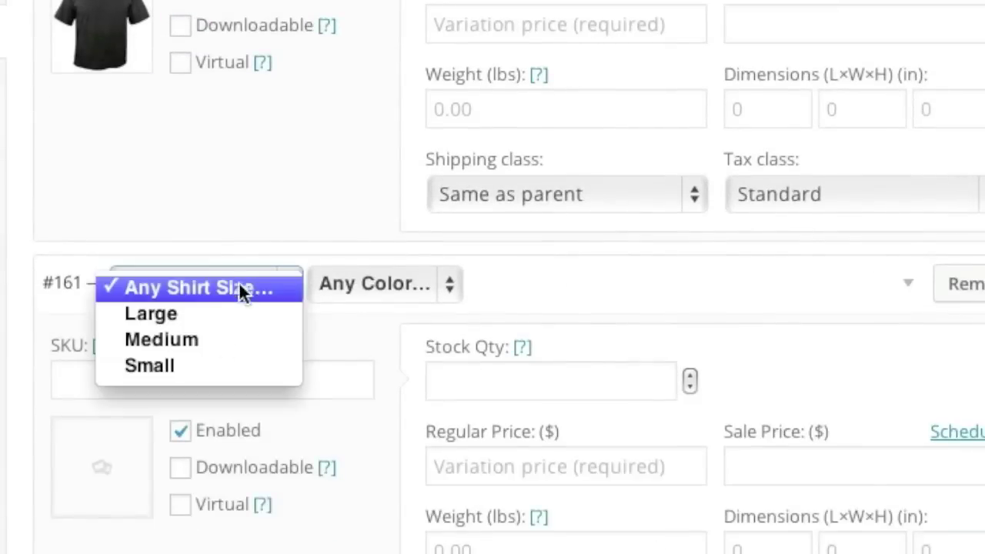
left_click(221, 339)
left_click(367, 286)
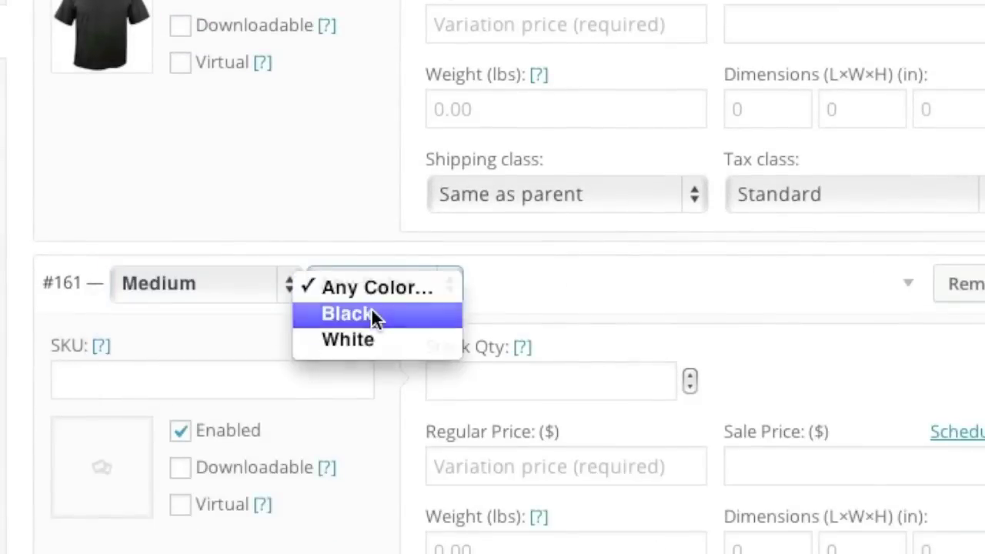
left_click(371, 314)
scroll(351, 324, "down", 5)
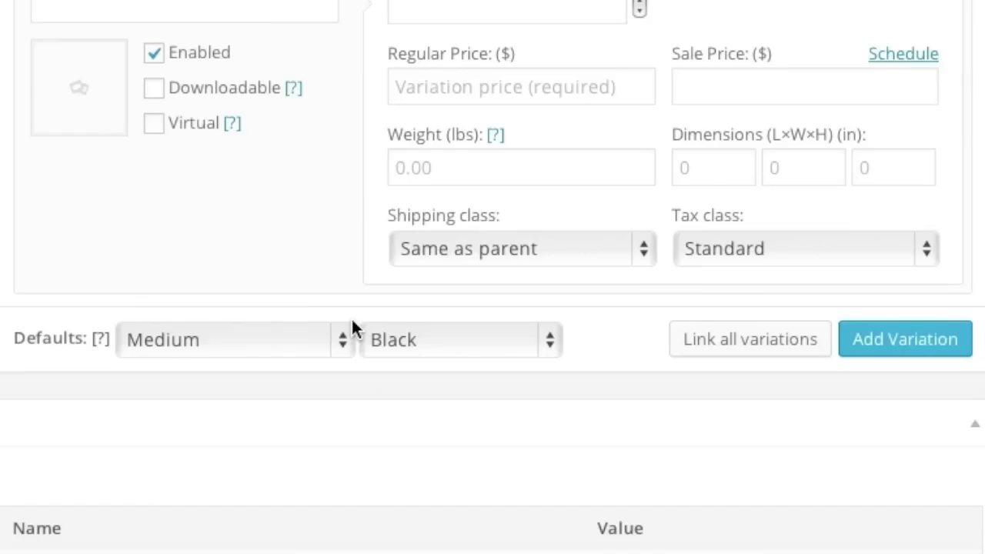
left_click(55, 71)
left_click(106, 213)
left_click(953, 495)
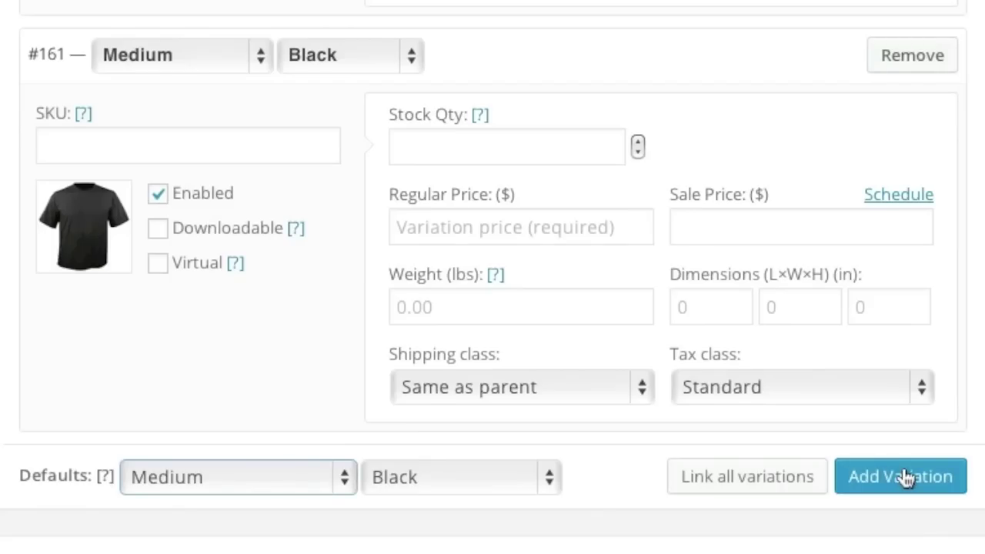
Step: Add a variation with shirt size Large and color Black, and give it the existing black T-shirt image
left_click(904, 478)
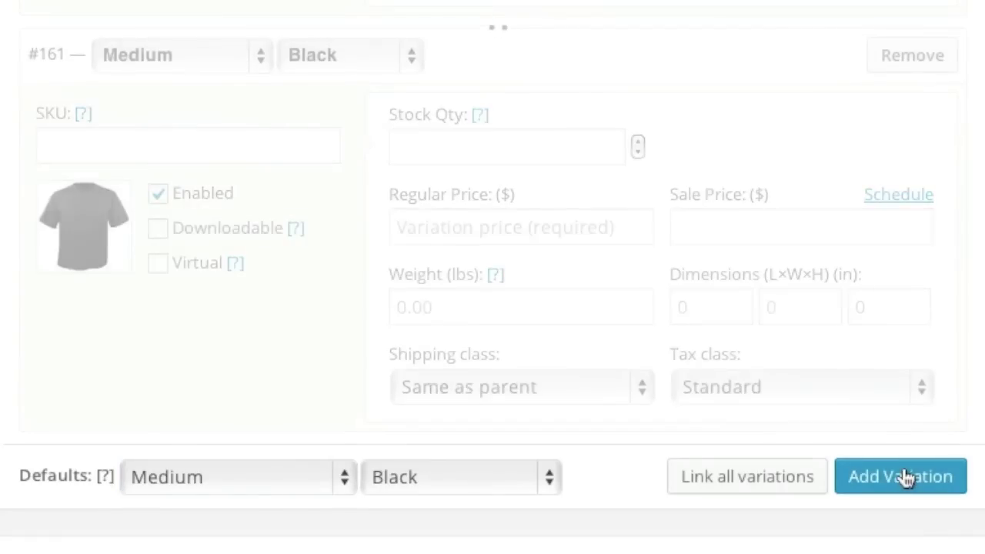
left_click(161, 346)
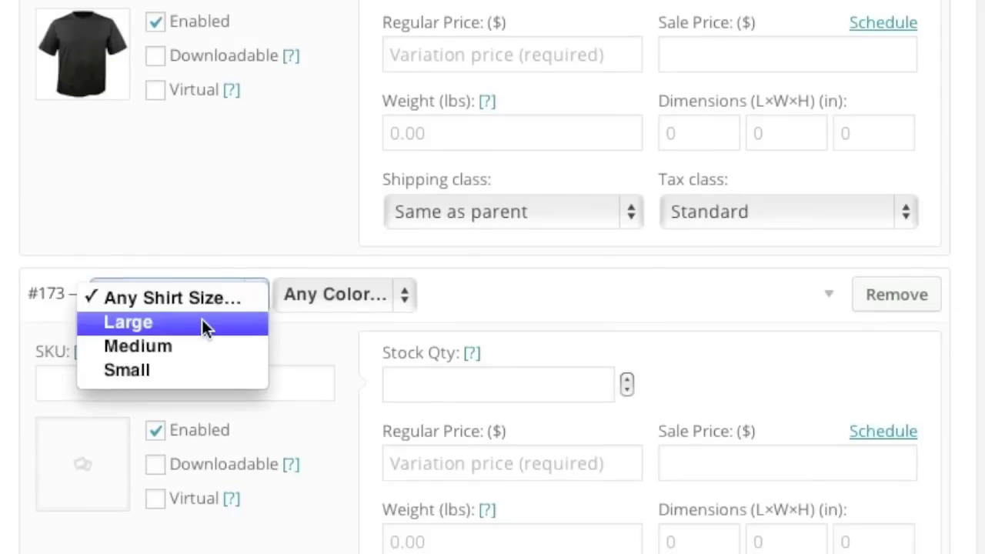
left_click(266, 323)
left_click(338, 296)
left_click(354, 323)
scroll(26, 367, "down", 5)
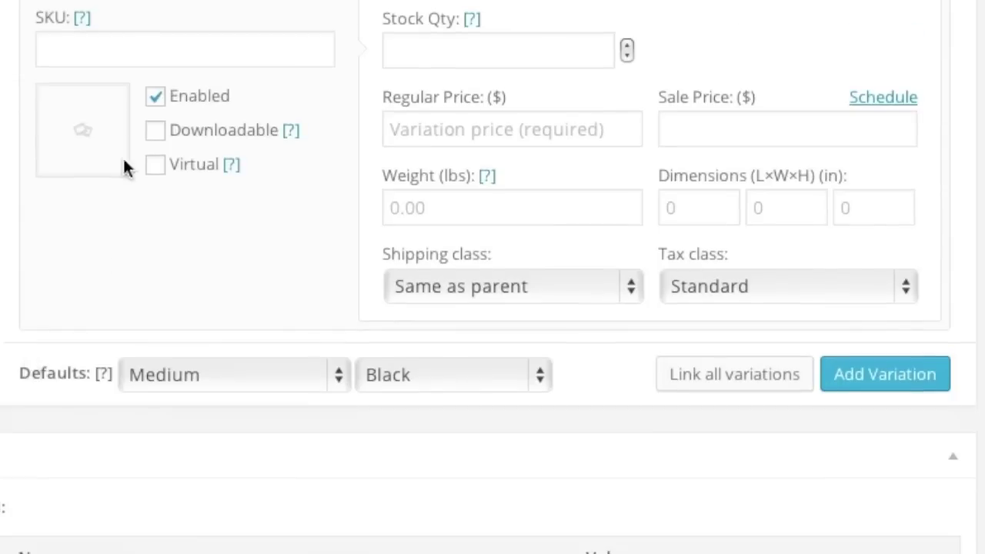
left_click(91, 125)
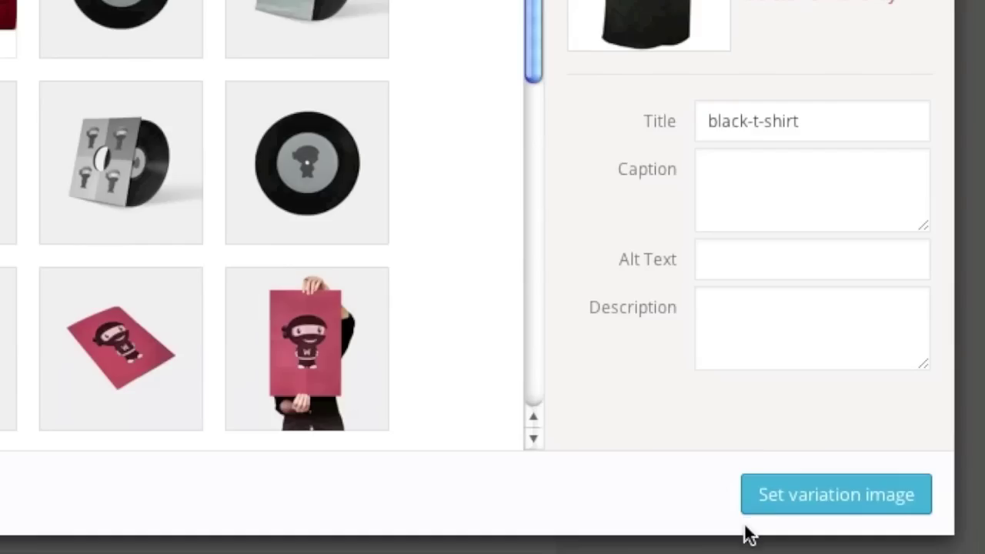
left_click(852, 497)
Step: Add a variation and assign it shirt size Small and color White
left_click(899, 506)
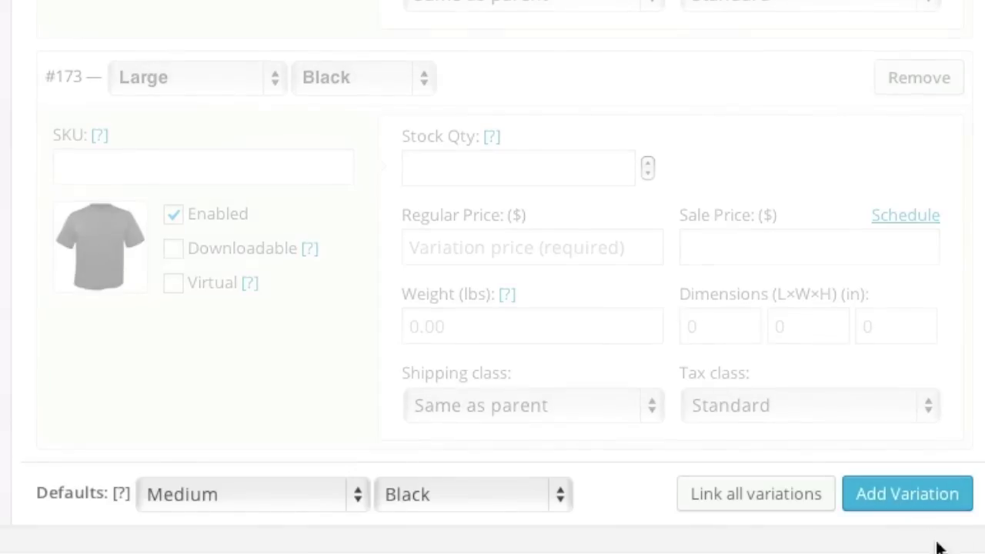
scroll(352, 336, "down", 5)
left_click(166, 292)
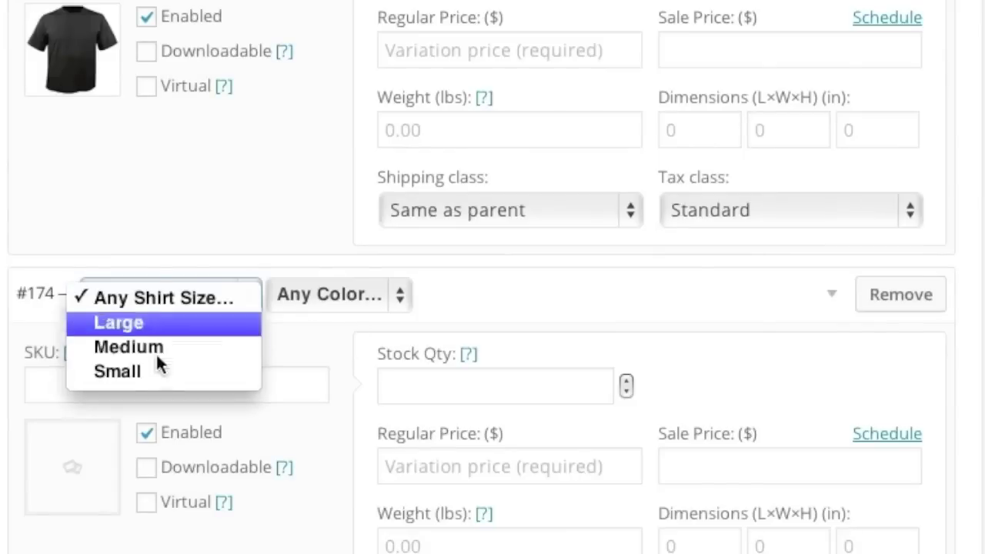
key("Return")
left_click(319, 295)
left_click(325, 341)
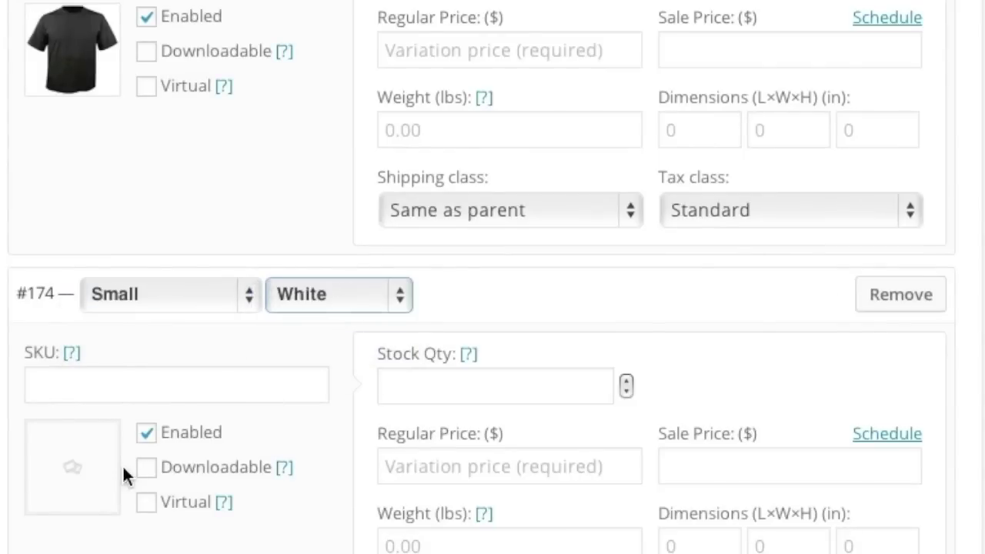
Step: Upload white-t-shirt-300x300.jpg and set it as the image of the Small, White variation
left_click(111, 477)
left_click(123, 55)
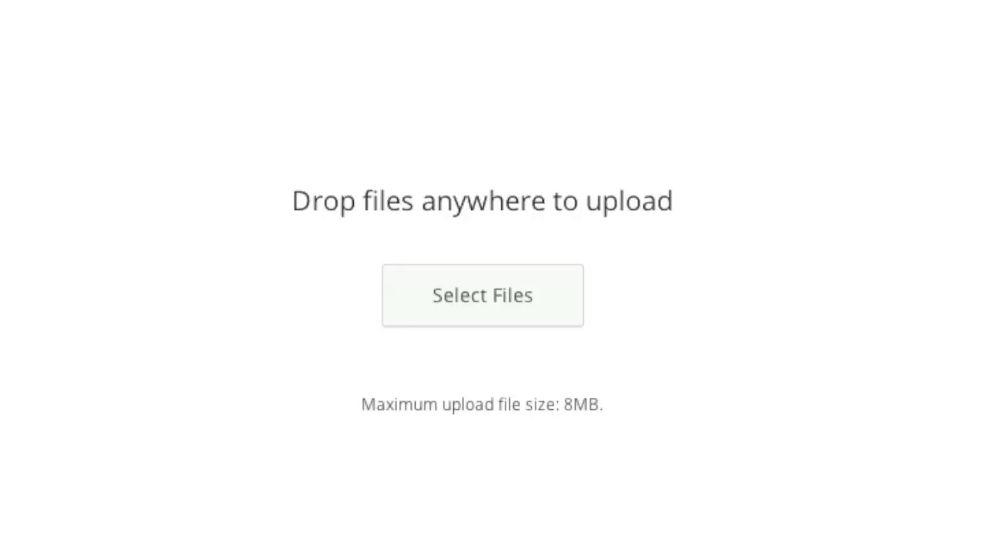
left_click(482, 294)
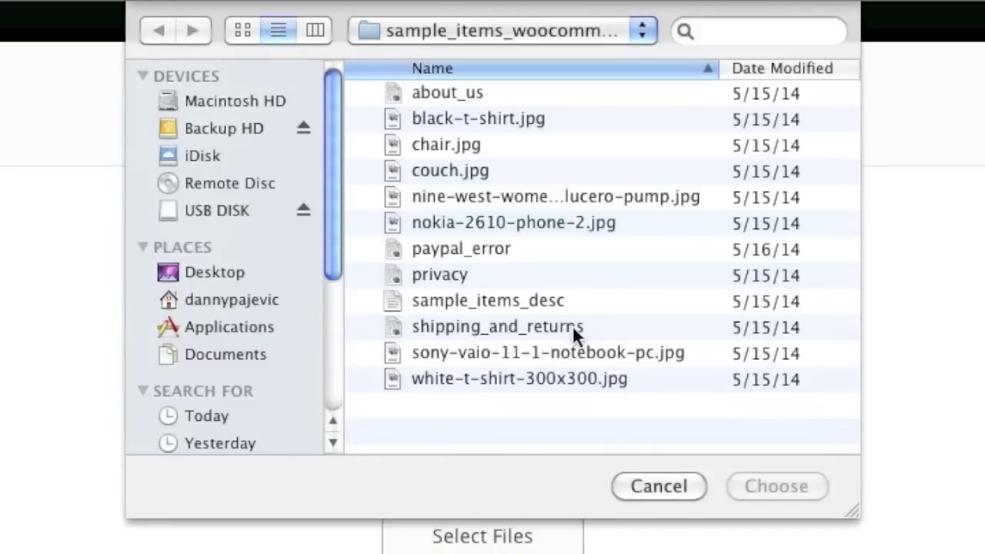
left_click(541, 377)
left_click(754, 486)
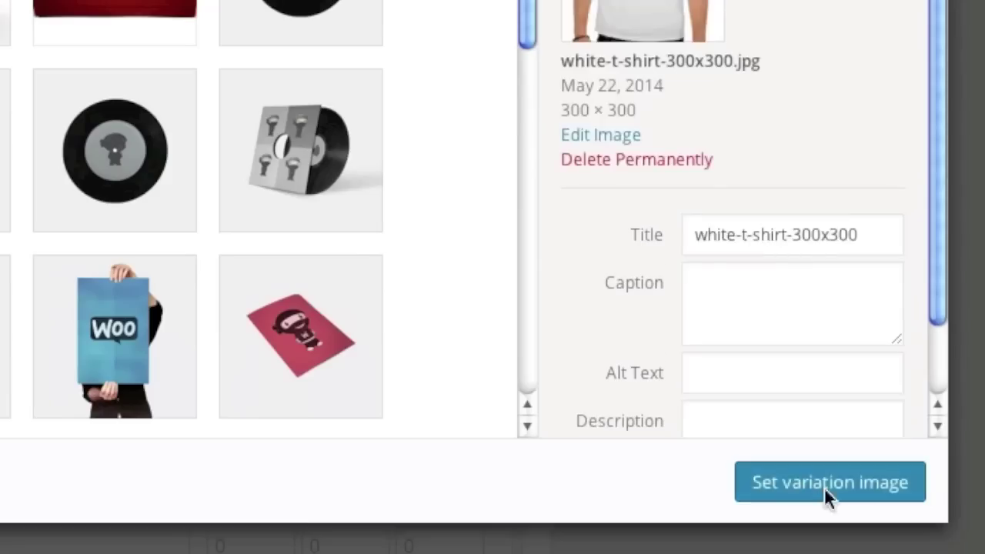
left_click(937, 492)
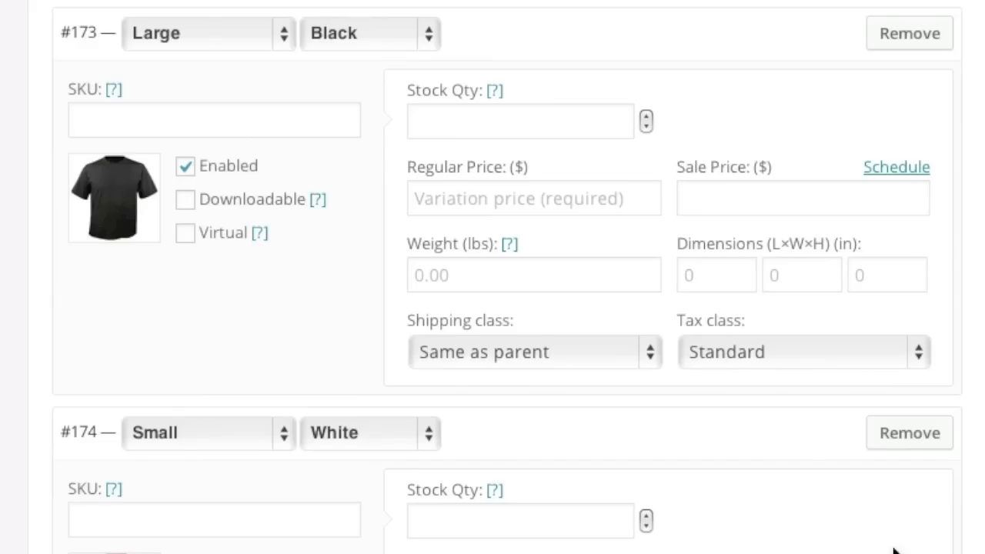
Step: Add a variation with shirt size Medium and color White, and give it the existing white T-shirt image
scroll(885, 549, "down", 5)
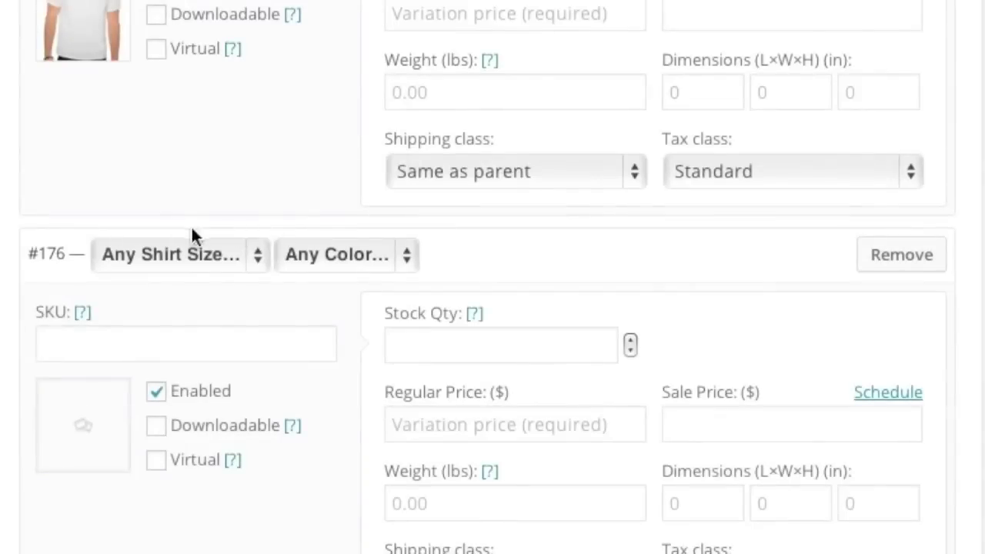
left_click(185, 251)
left_click(176, 306)
left_click(338, 255)
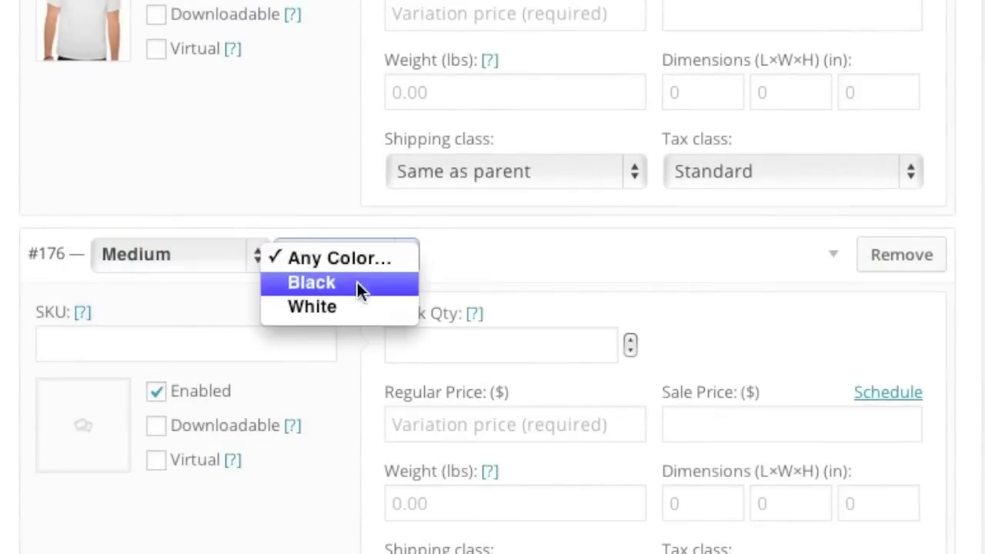
left_click(352, 306)
scroll(937, 446, "down", 5)
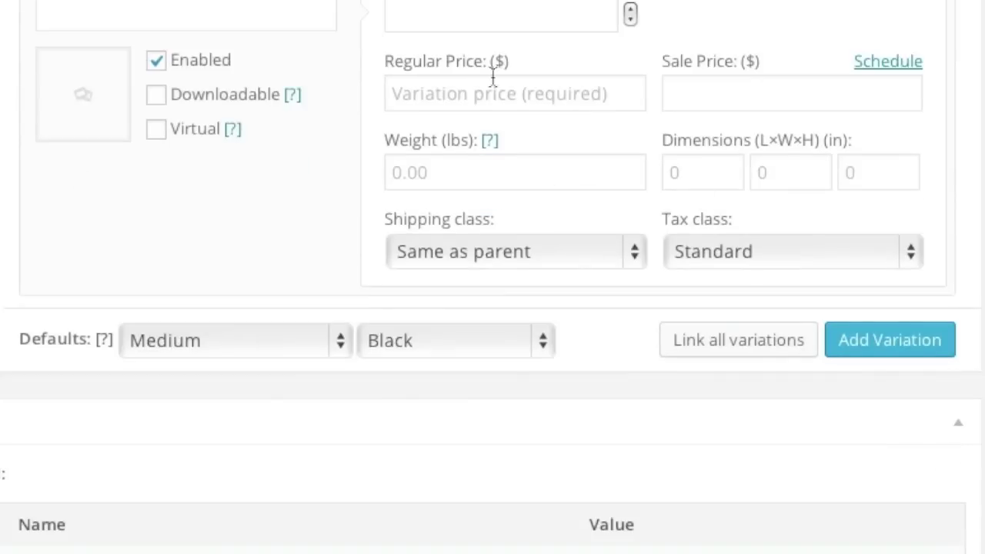
left_click(77, 97)
left_click(81, 231)
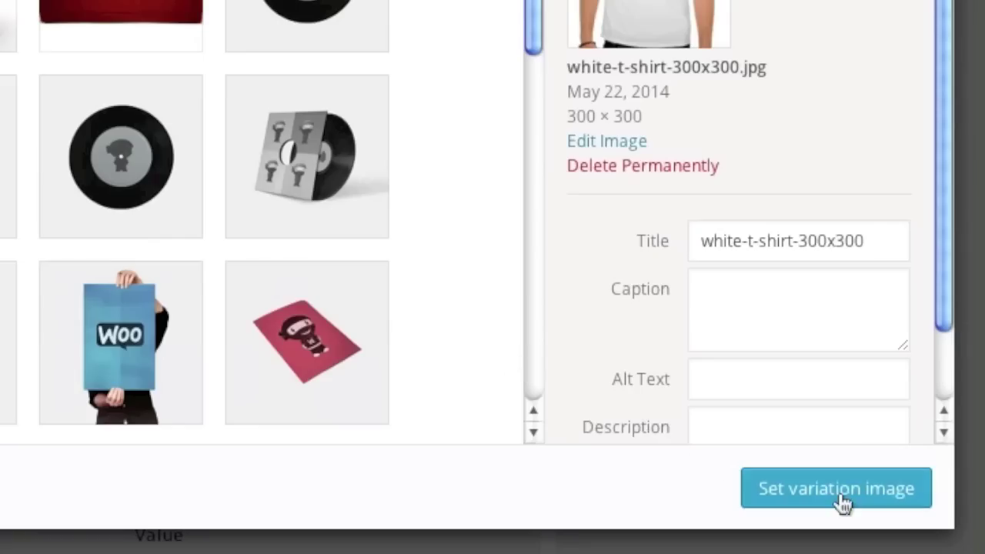
left_click(842, 501)
Step: Add a variation with shirt size Large and color White, and give it the existing white T-shirt image
left_click(852, 367)
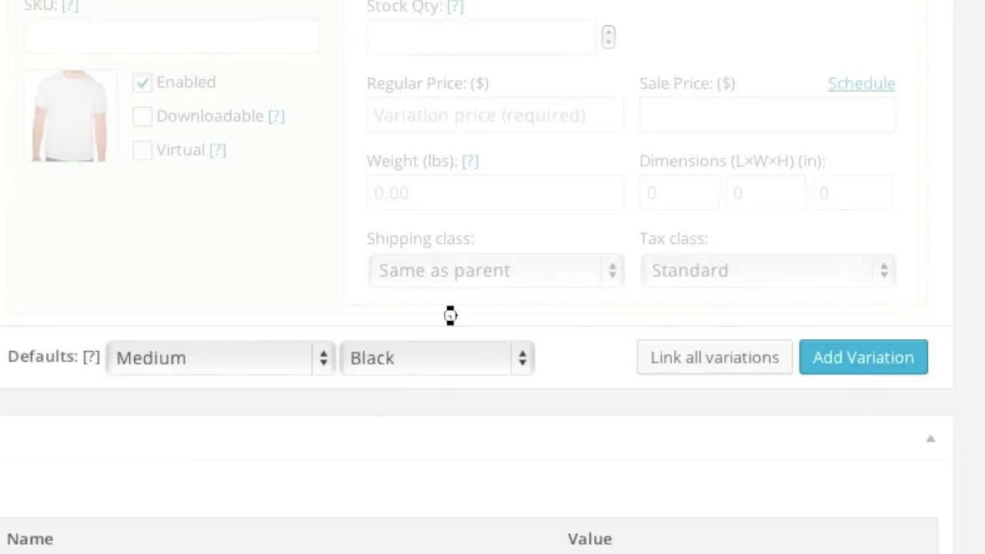
left_click(179, 353)
left_click(174, 379)
left_click(336, 363)
left_click(336, 405)
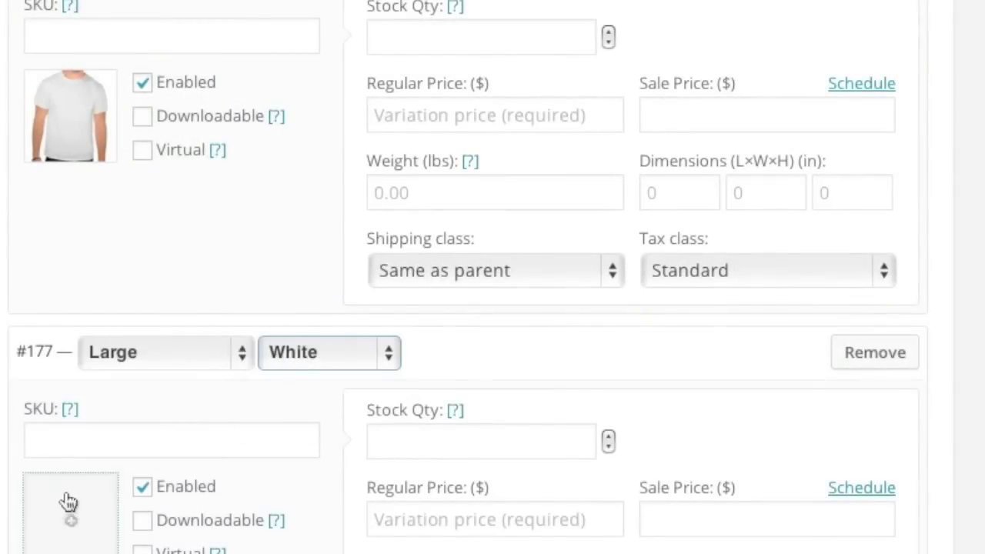
left_click(64, 502)
left_click(80, 213)
left_click(939, 494)
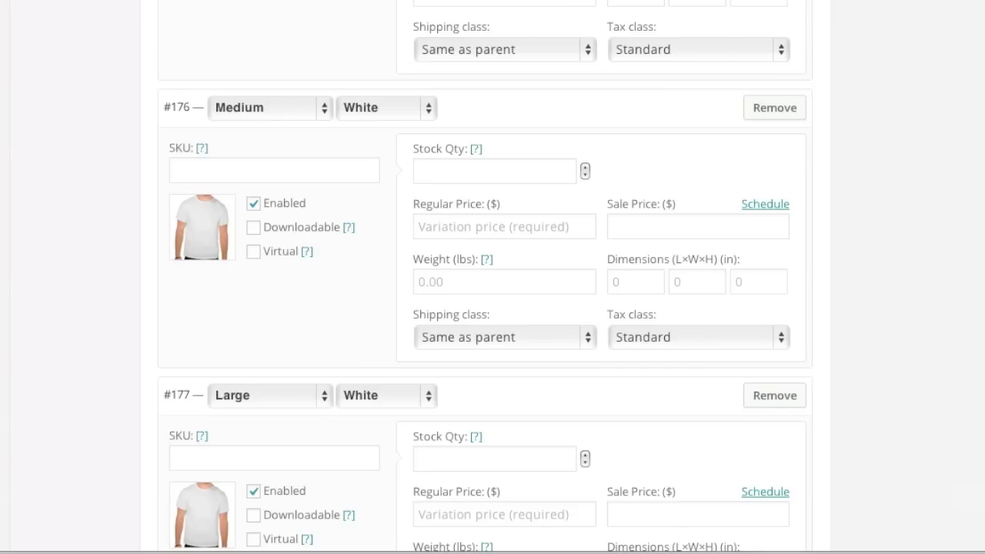
Step: Review the list of variations and the fields available for bulk editing them
scroll(928, 472, "down", 1)
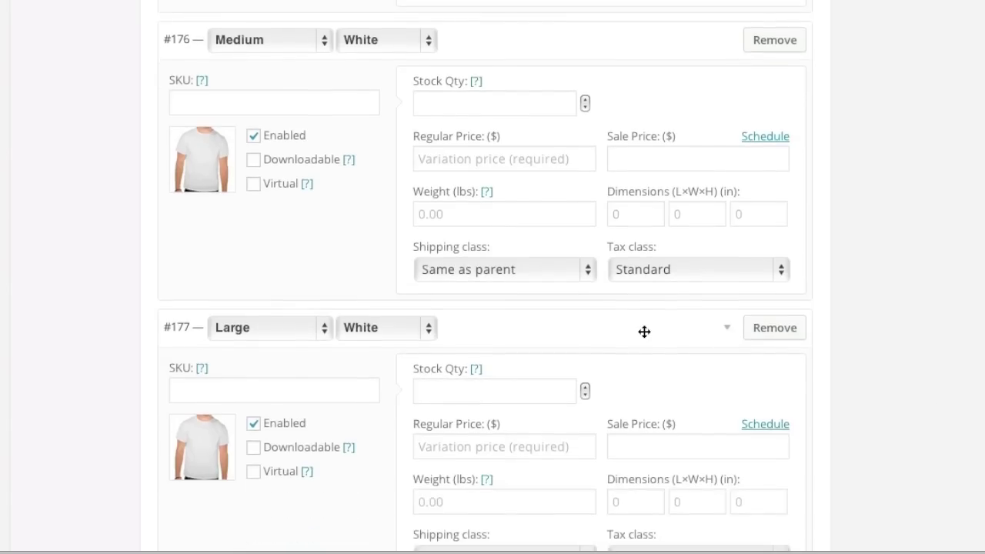
left_click_drag(661, 337, 644, 423)
scroll(630, 295, "up", 15)
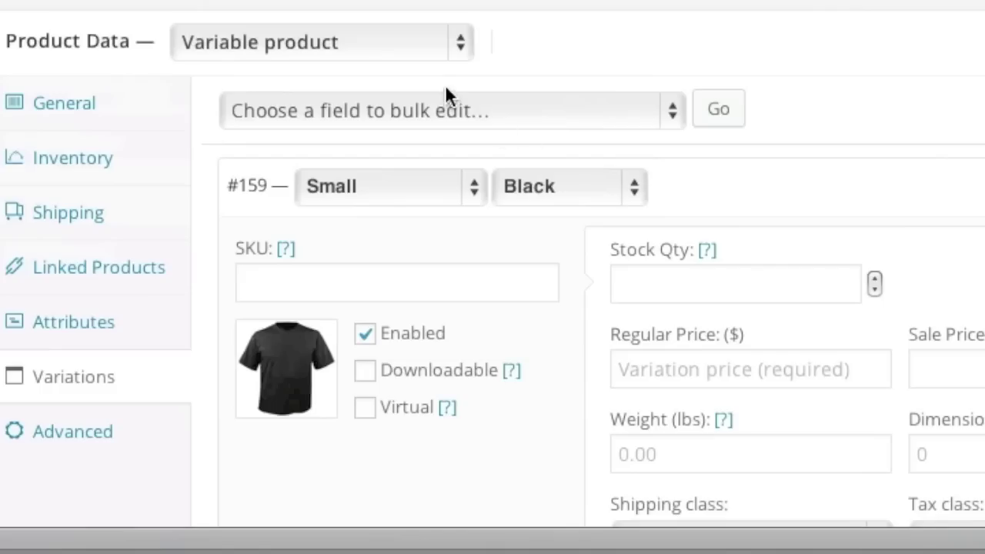
left_click(444, 107)
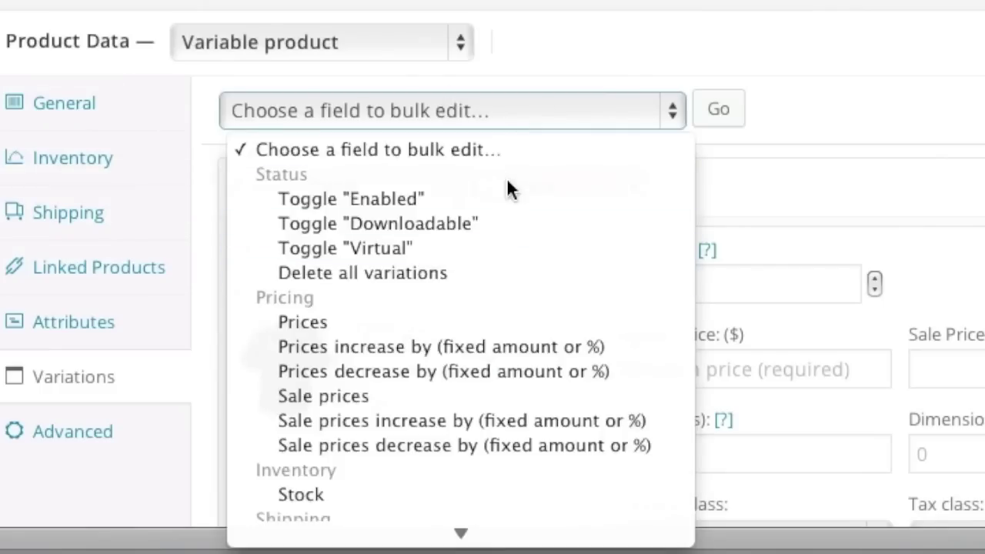
left_click(893, 156)
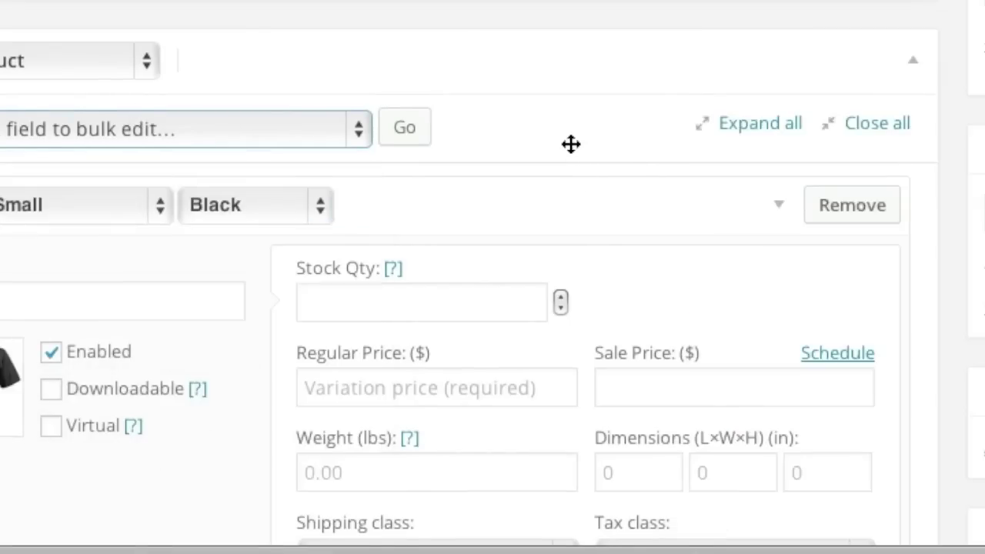
Step: Bulk edit the weight of all variations to 1 lb and check the variations below
scroll(914, 250, "down", 2)
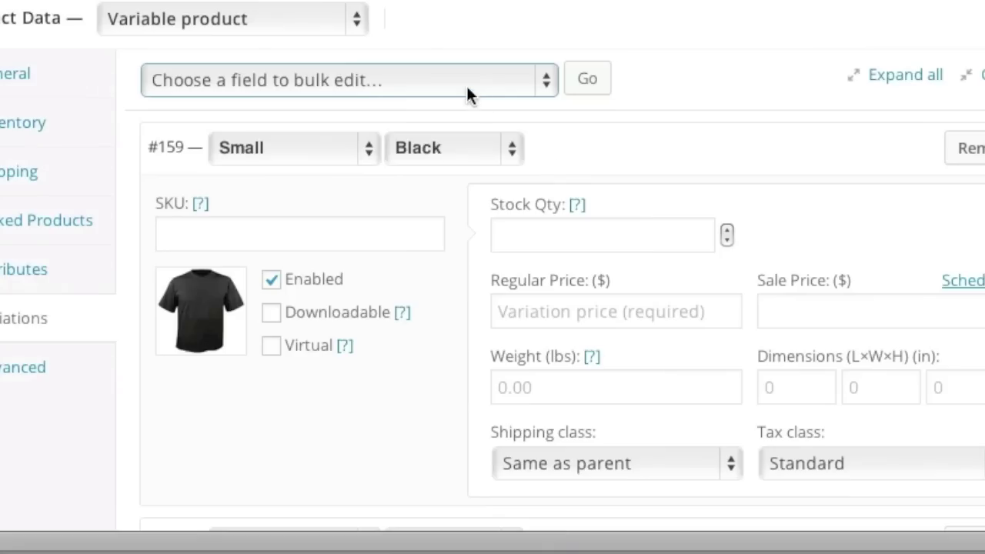
left_click(465, 84)
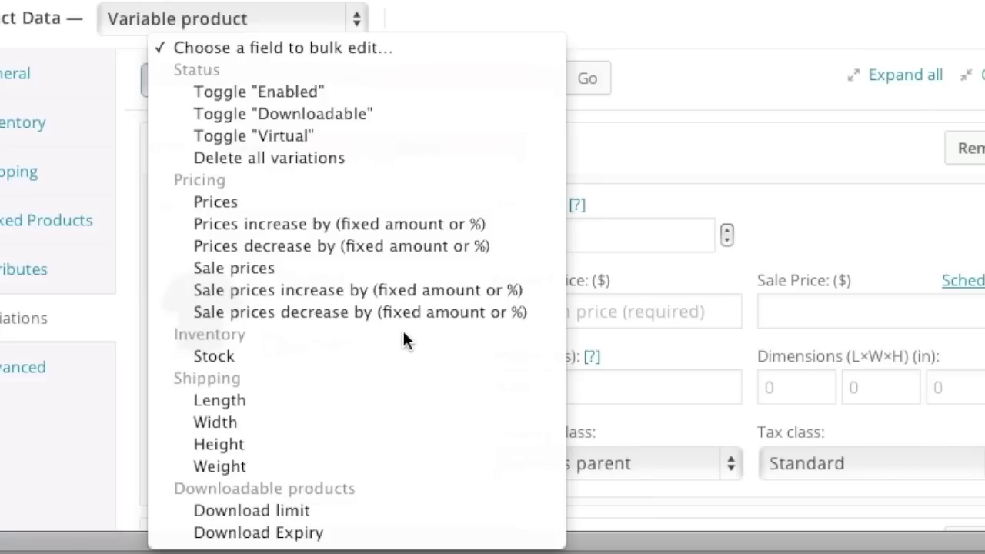
left_click(358, 466)
left_click(589, 80)
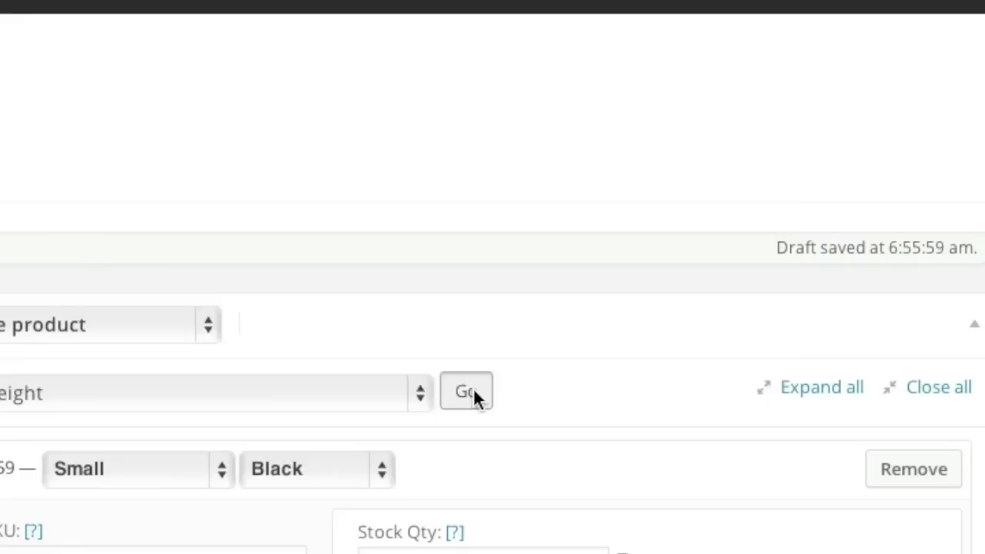
type("1")
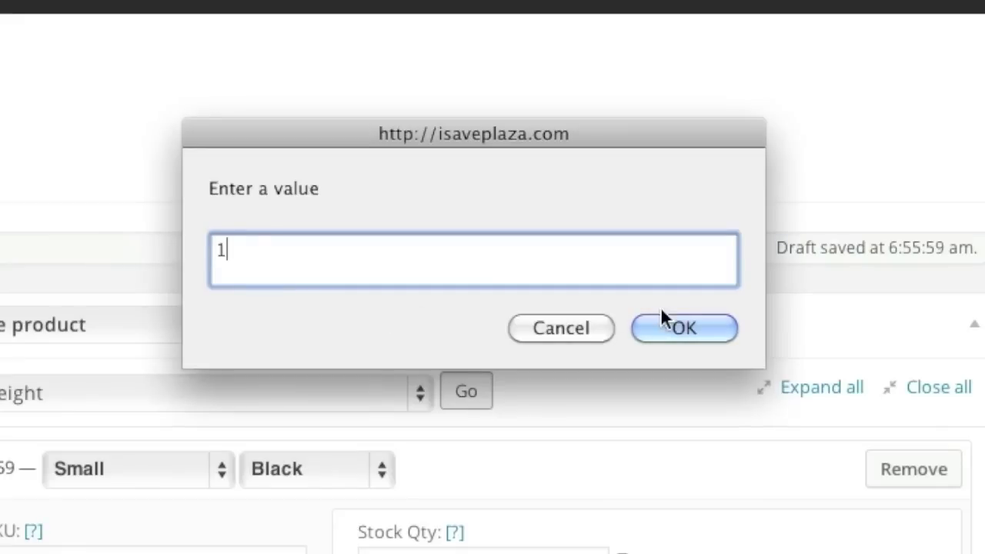
left_click(675, 328)
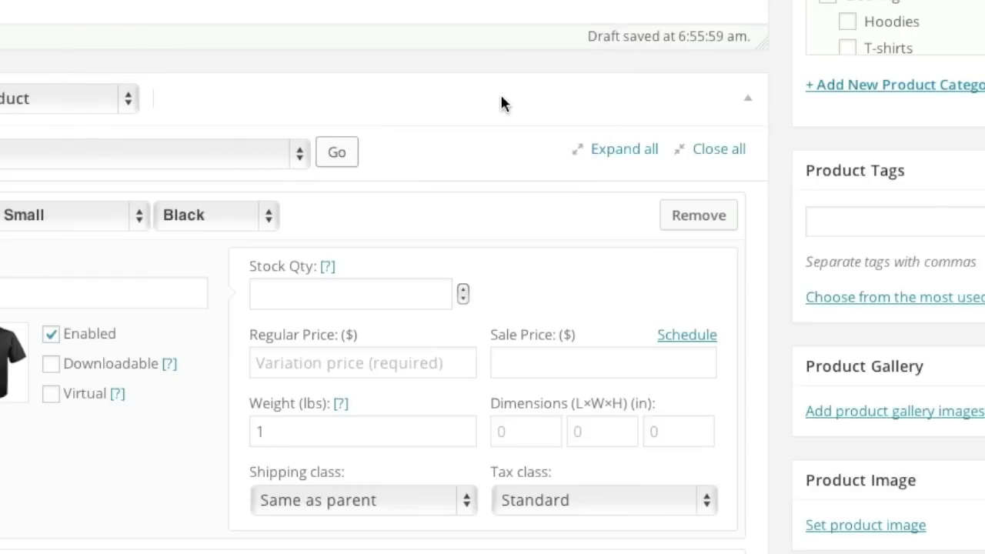
scroll(319, 447, "down", 3)
scroll(345, 414, "down", 1)
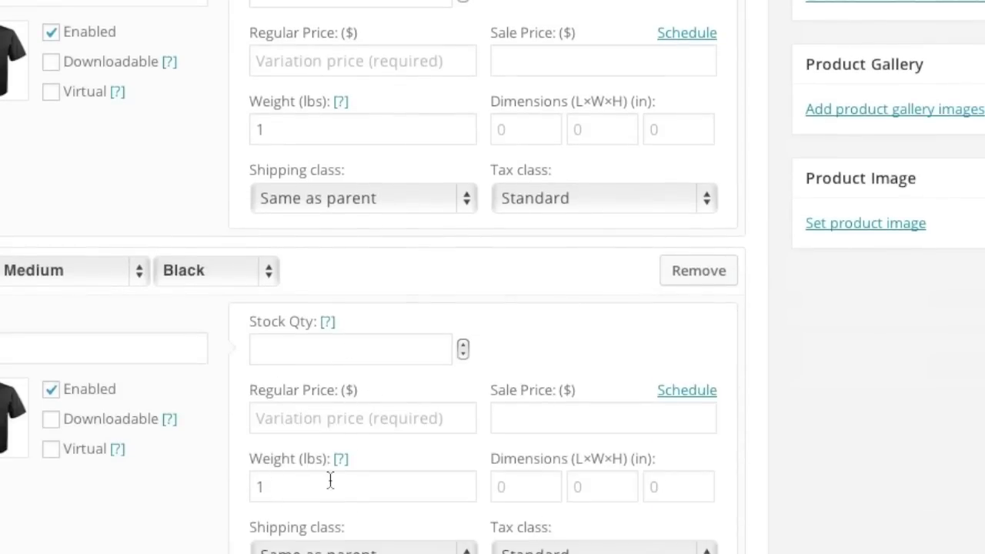
Step: Bulk edit the stock quantity of all variations to 13
scroll(330, 480, "up", 6)
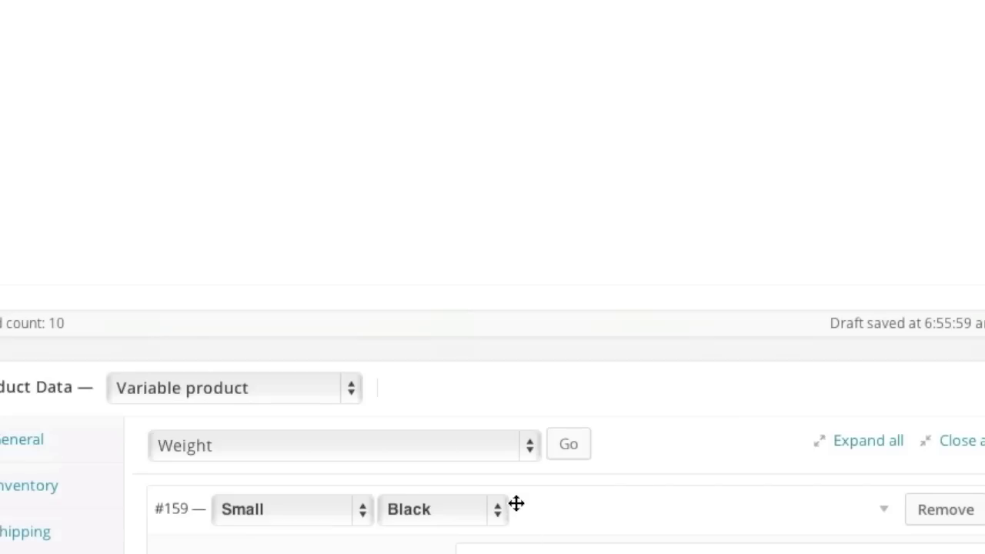
left_click(515, 453)
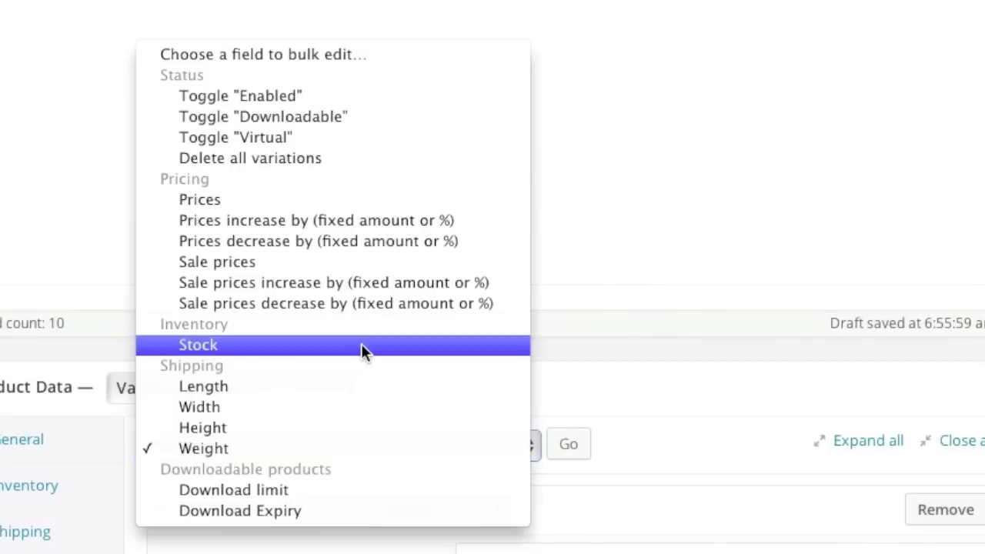
left_click(361, 343)
left_click(584, 451)
type("13")
left_click(700, 346)
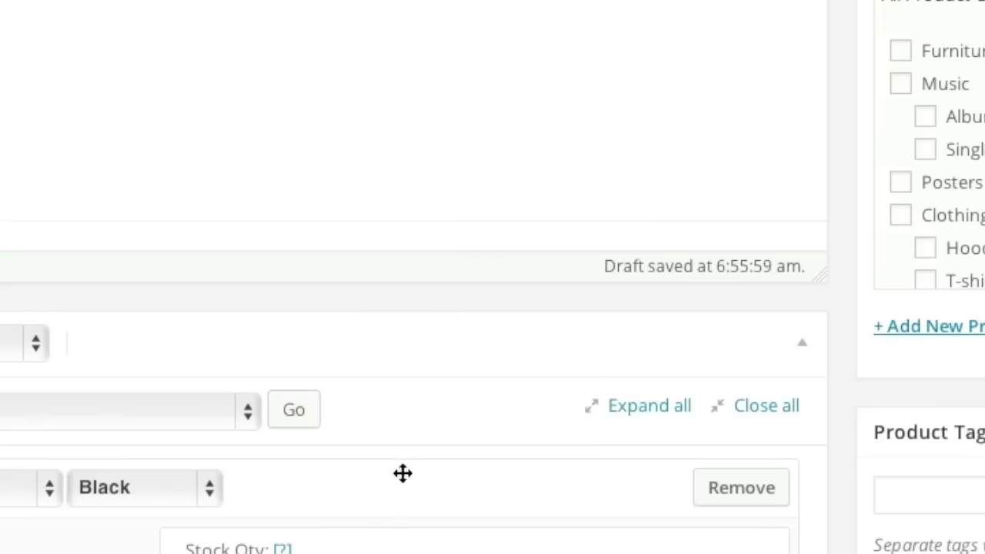
Step: Set the stock quantity to 12 for the Medium, Black variation and for one more variation further down the list
scroll(389, 513, "down", 5)
left_click(208, 418)
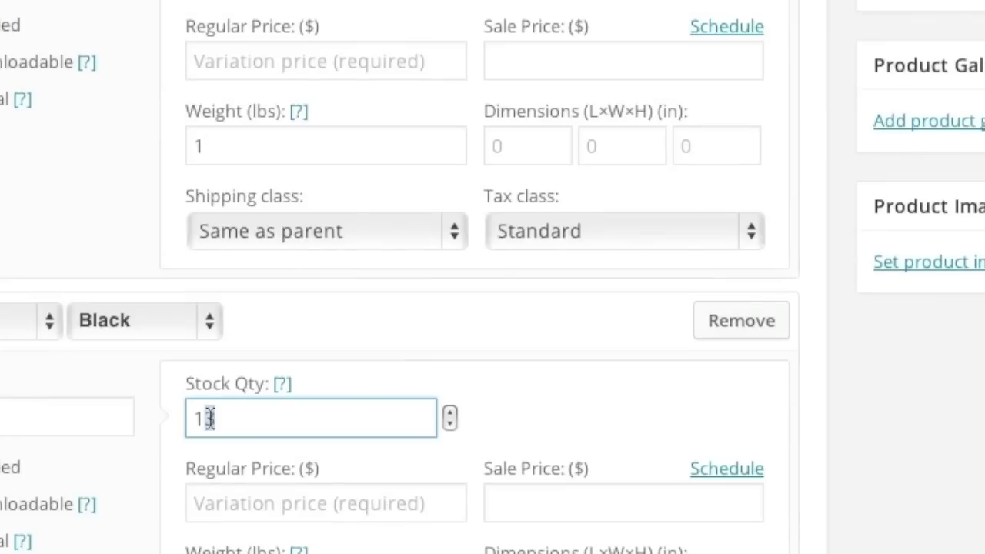
type("2")
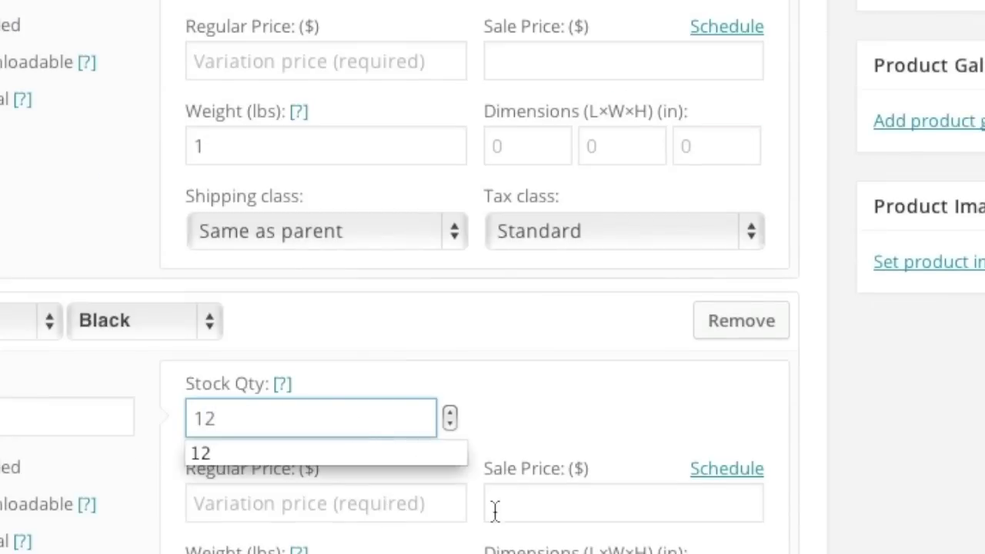
scroll(495, 511, "down", 6)
scroll(243, 475, "down", 2)
left_click(217, 460)
key("shift+Left")
type("2")
Step: Bulk edit the regular price of all variations to 19.99
scroll(453, 450, "up", 5)
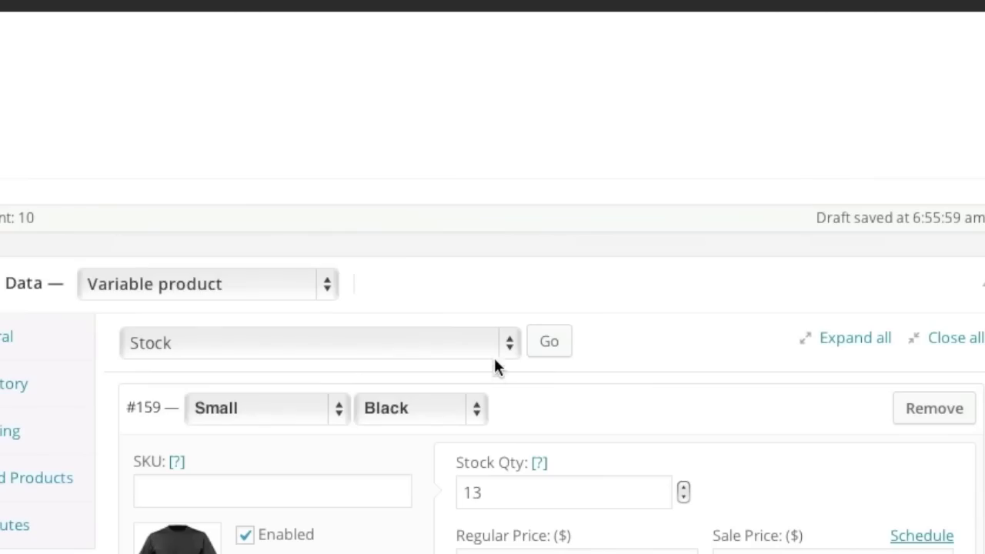
left_click(491, 345)
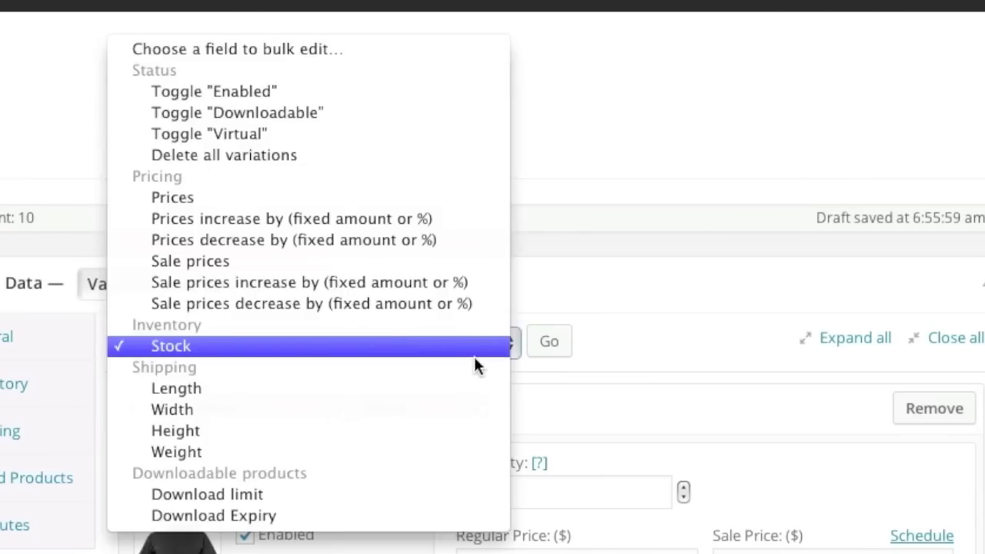
left_click(556, 301)
key("Up")
key("Up")
left_click(546, 343)
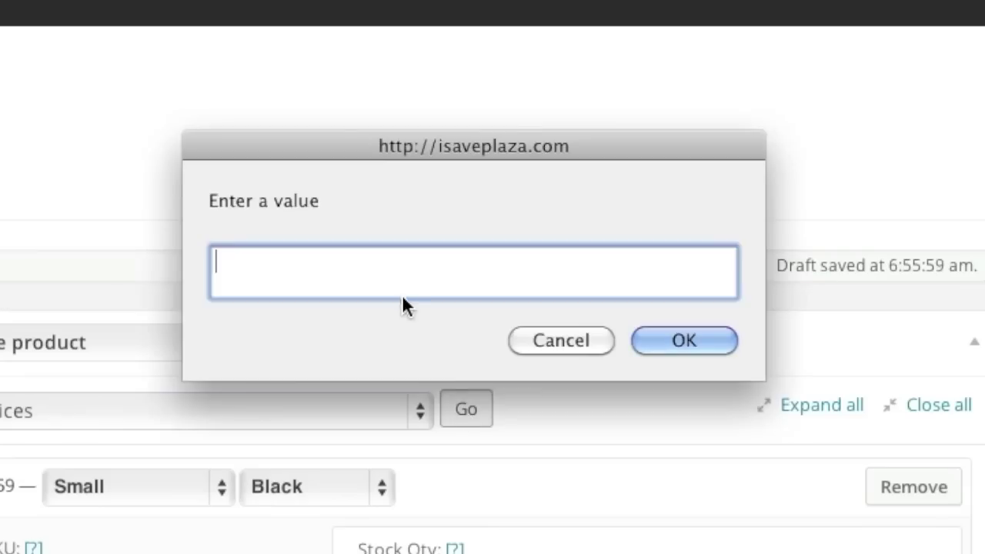
type("19.99")
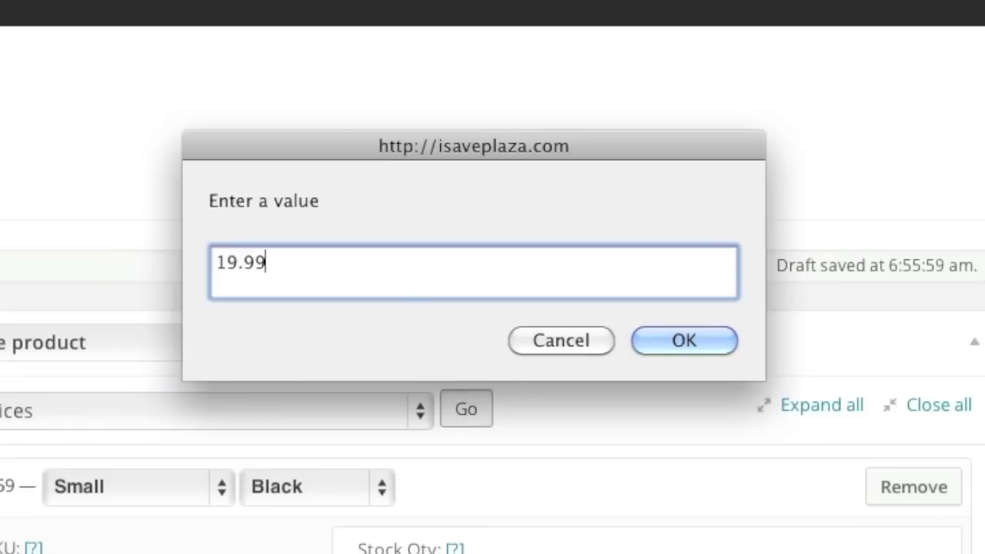
left_click(666, 339)
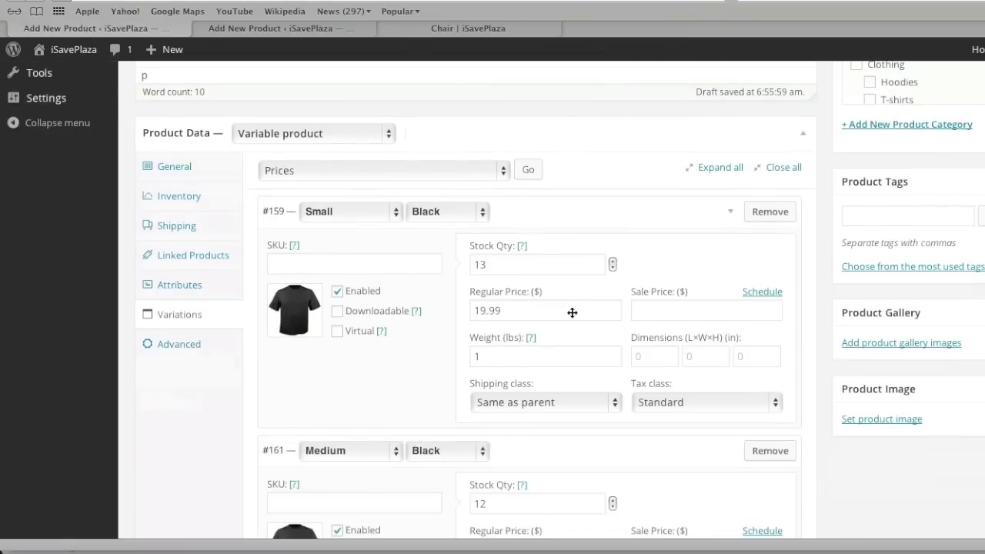
Step: Set a sale price of 17.99 on the Medium, Black variation
scroll(572, 313, "down", 5)
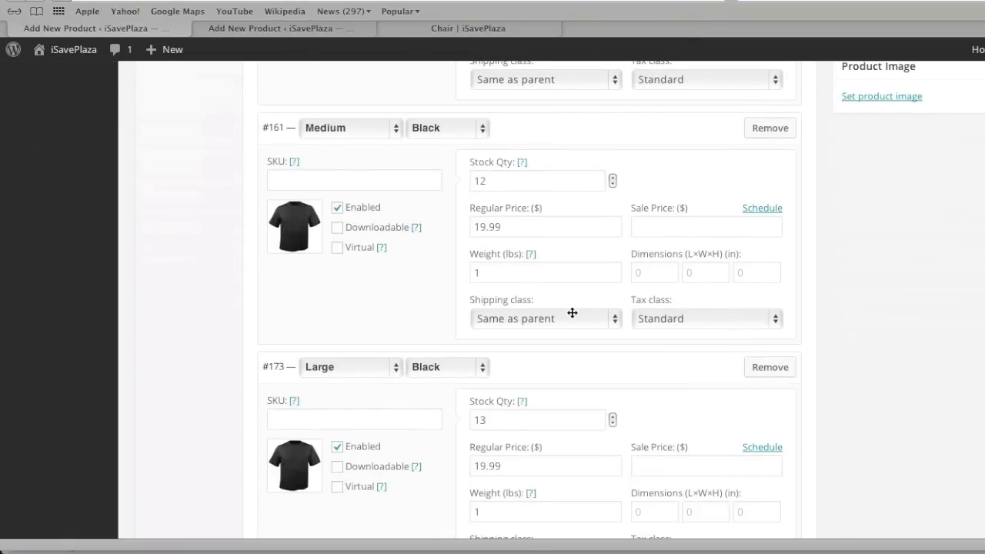
left_click(673, 224)
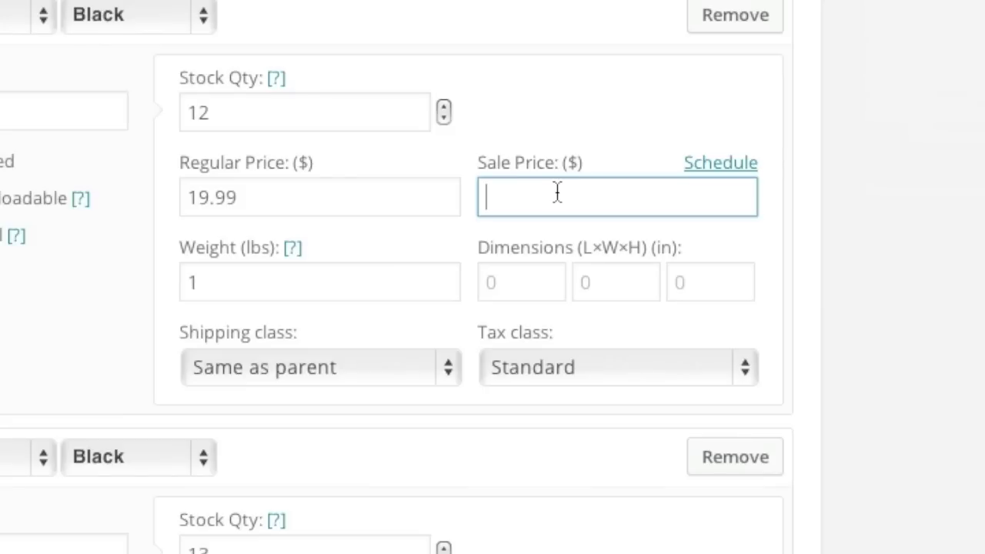
type("17")
type(".99")
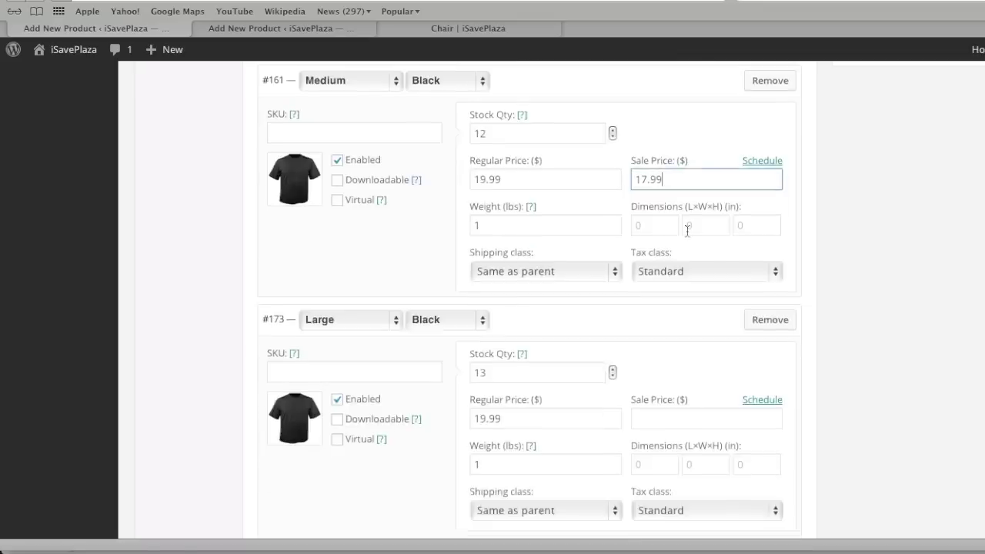
Step: Enter "Plain tee shirts." as the product short description
scroll(593, 282, "down", 20)
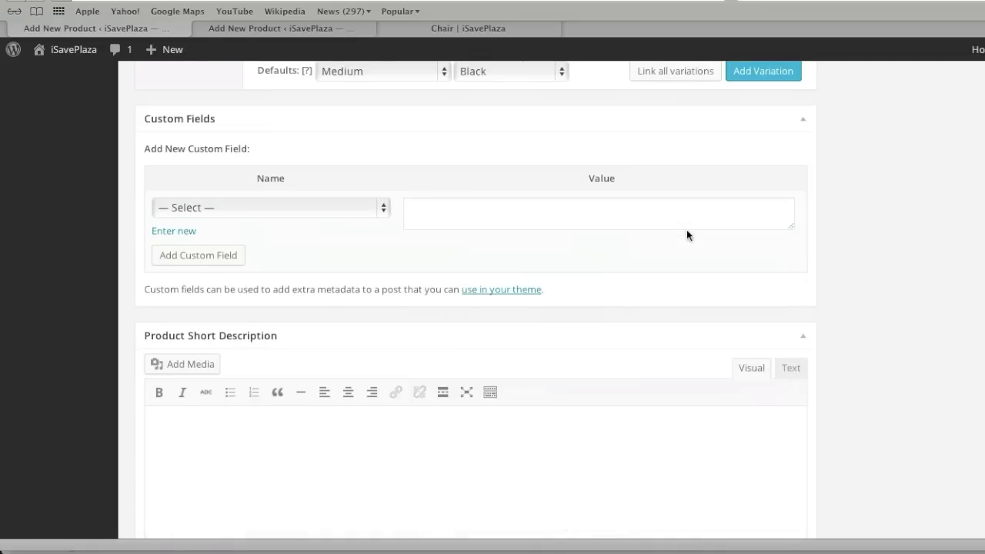
scroll(687, 235, "down", 2)
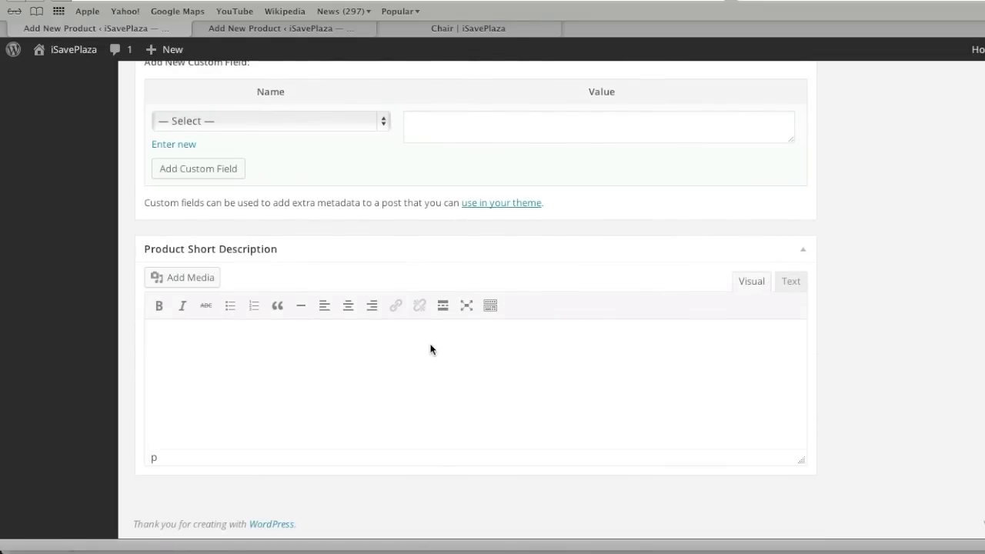
type("Plain tee shirts")
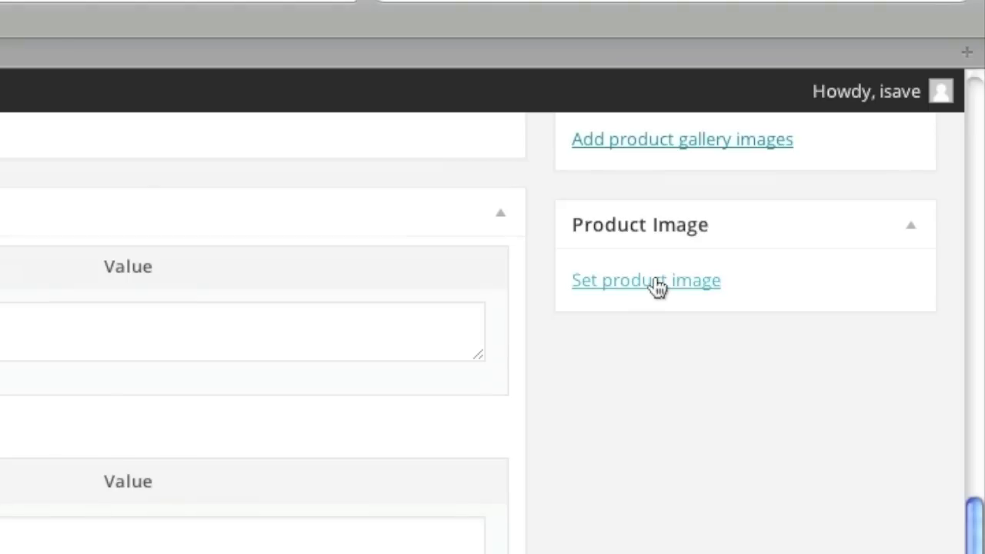
Step: Set the black T-shirt picture from the media library as the product image
left_click(886, 153)
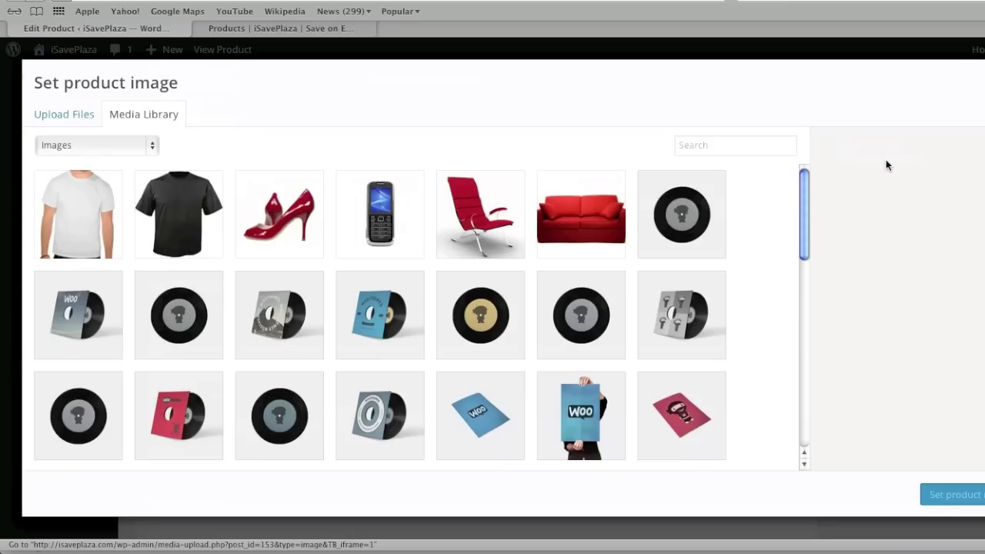
left_click(178, 215)
left_click(950, 490)
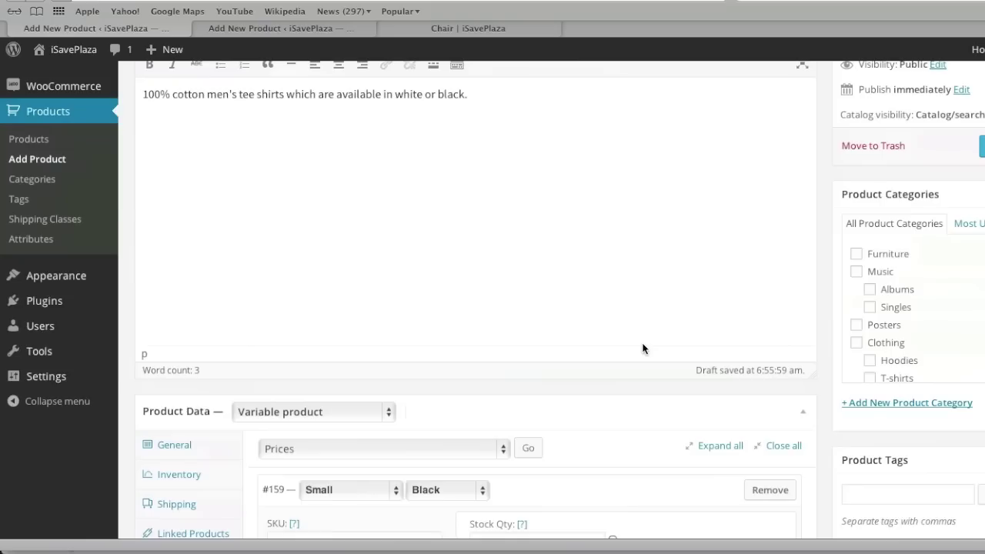
Step: Assign the product to the Clothing and T-shirts categories and publish it
scroll(641, 347, "up", 3)
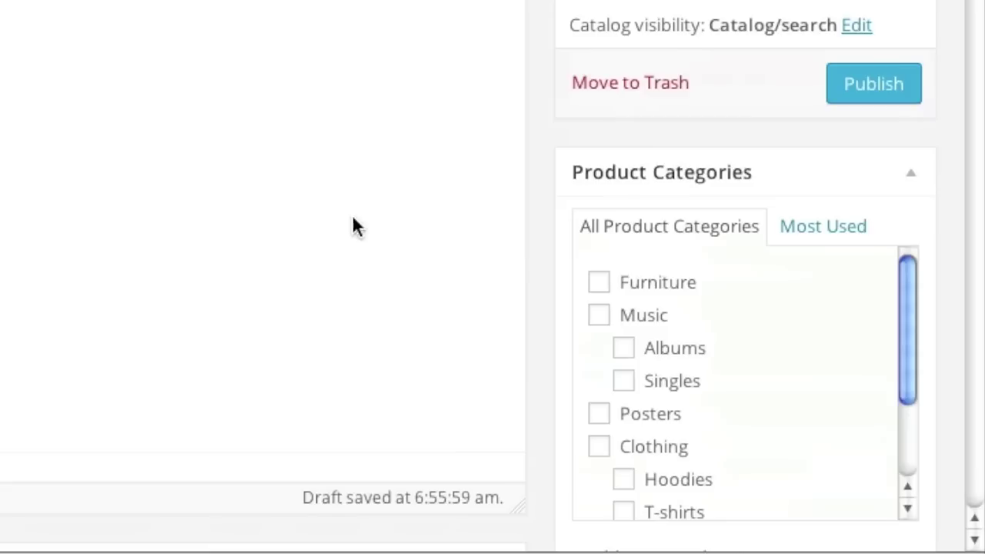
scroll(764, 318, "down", 2)
left_click(623, 453)
left_click(598, 386)
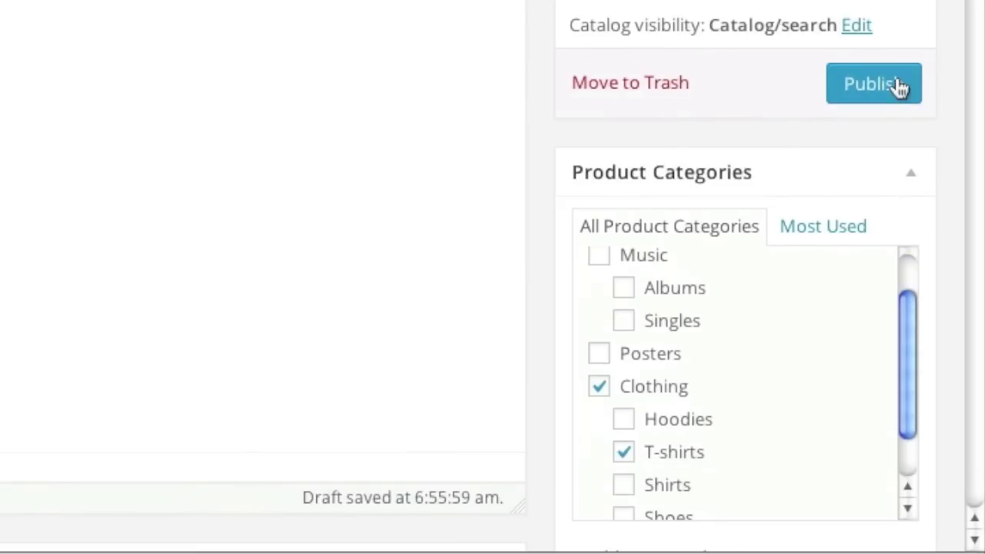
left_click(873, 83)
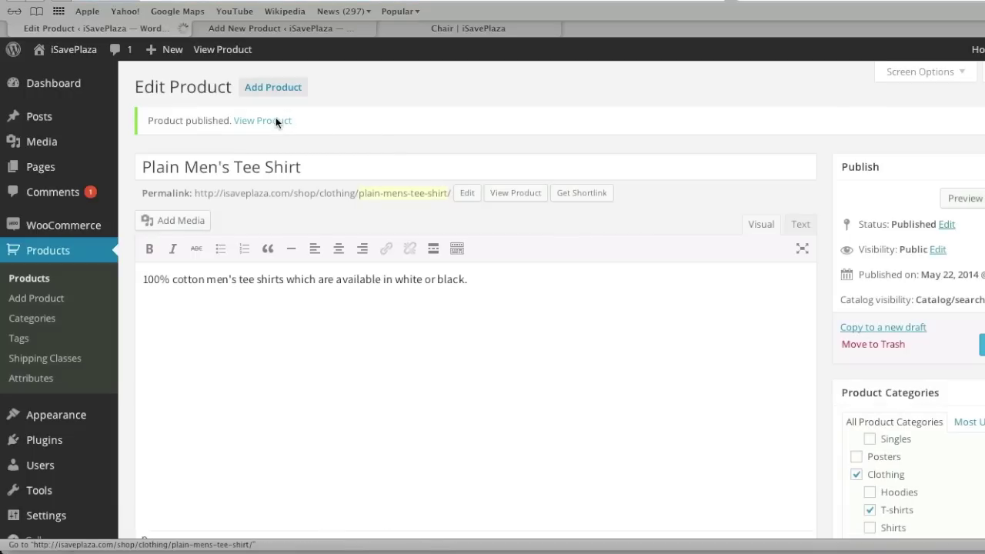
Step: Check the published product page by reviewing the shirt size and color options and selecting Large and White
scroll(604, 294, "down", 5)
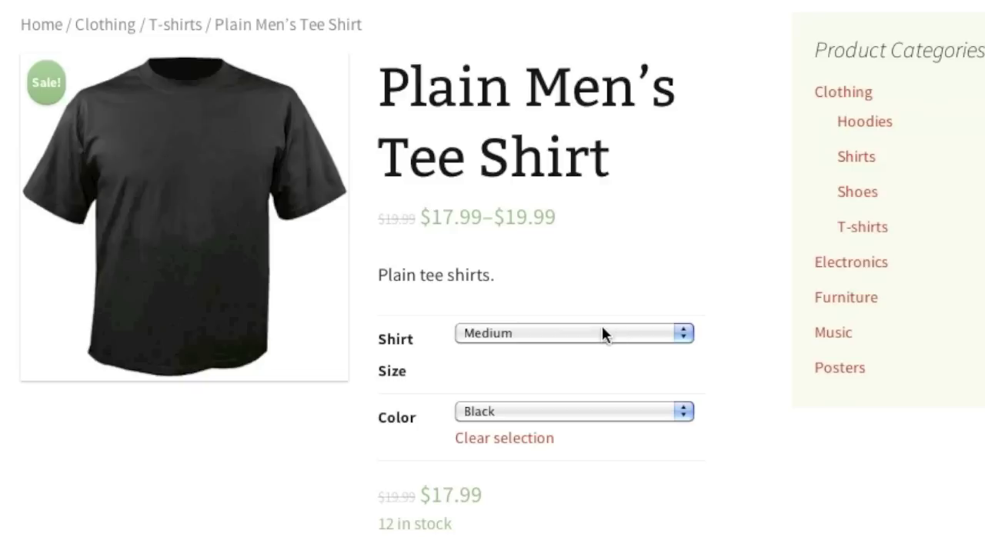
left_click(561, 333)
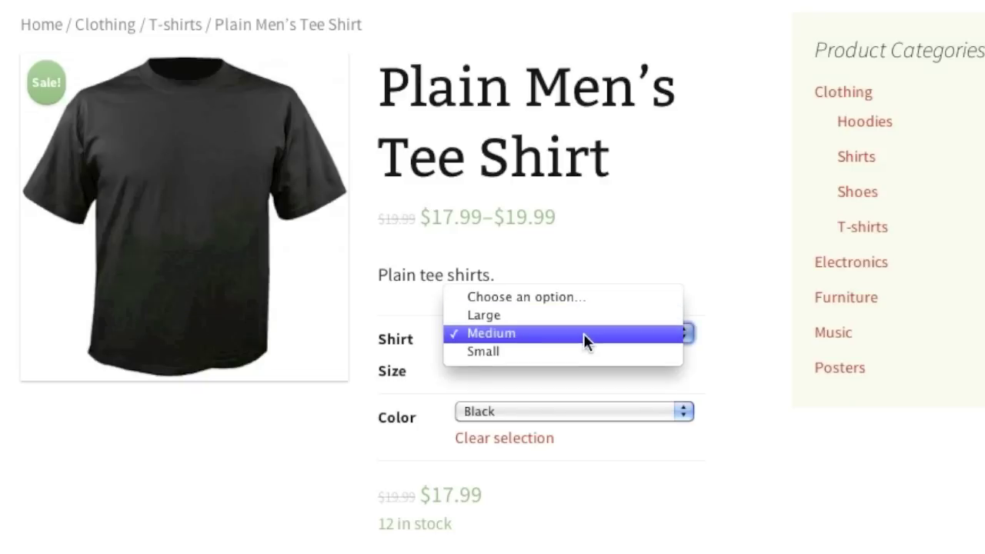
left_click(579, 337)
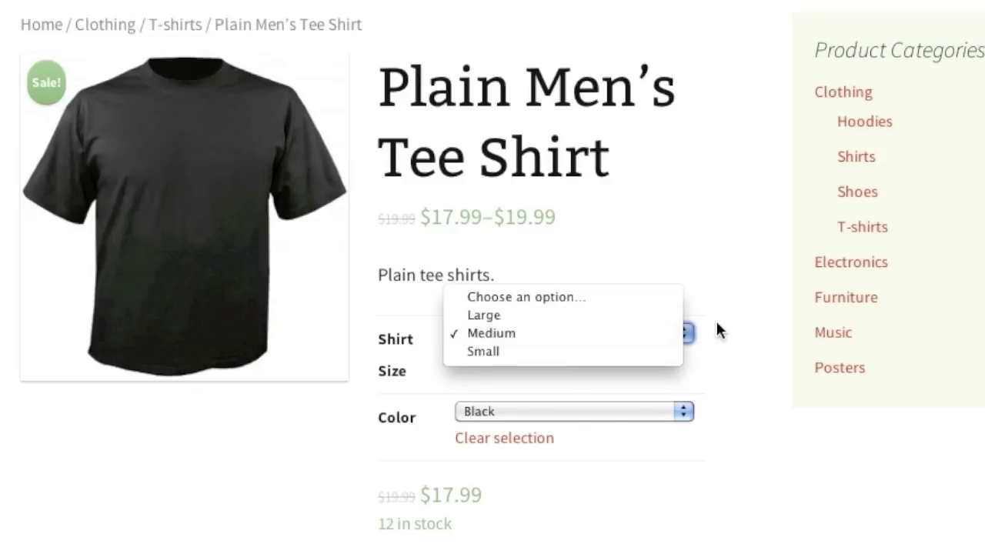
left_click(619, 412)
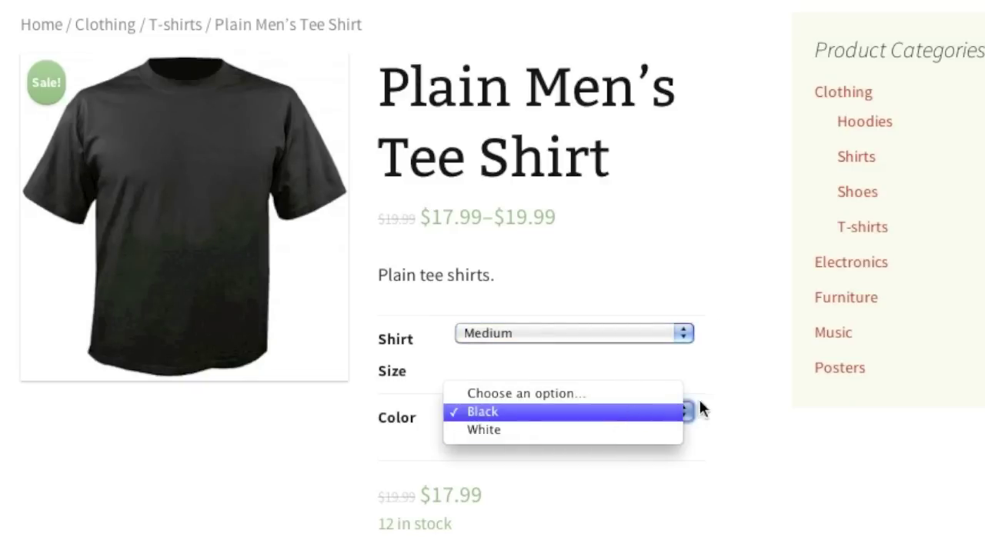
left_click(696, 406)
left_click(614, 333)
left_click(583, 316)
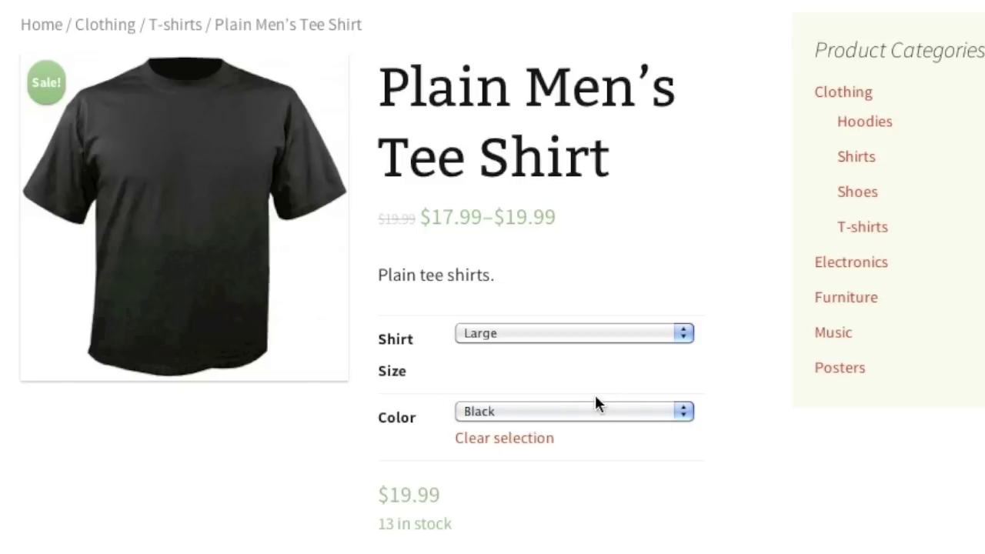
left_click(578, 412)
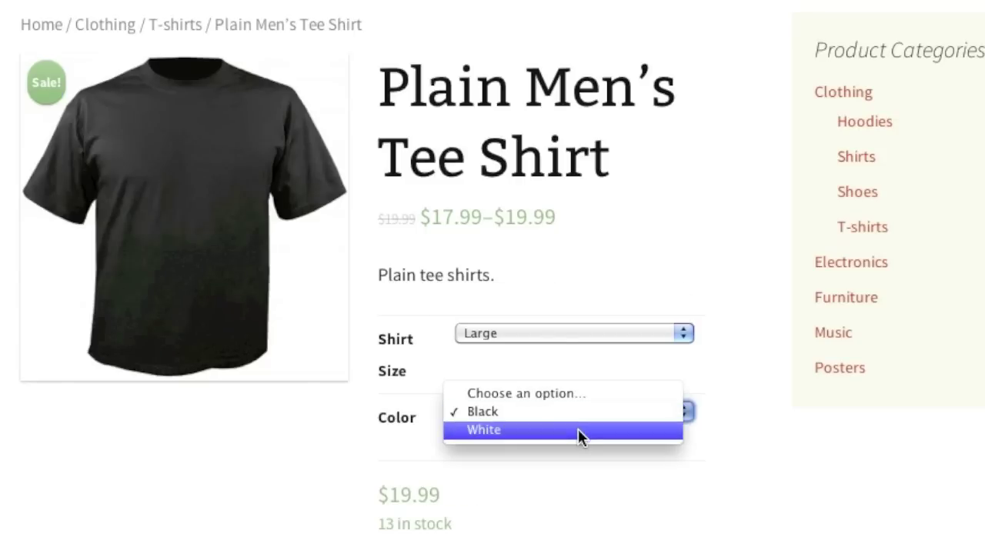
left_click(578, 429)
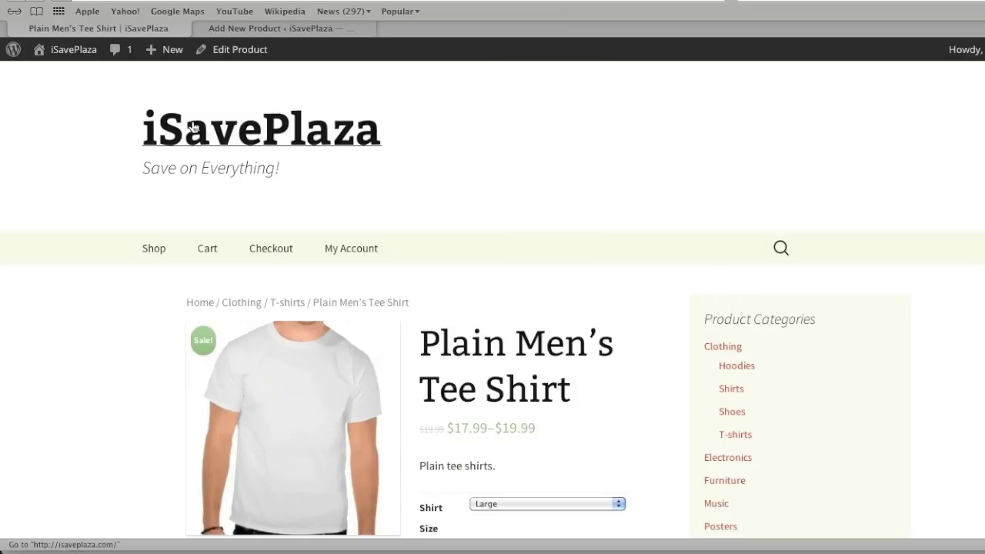
Step: Open the store's home page and look through the product listing
left_click(194, 127)
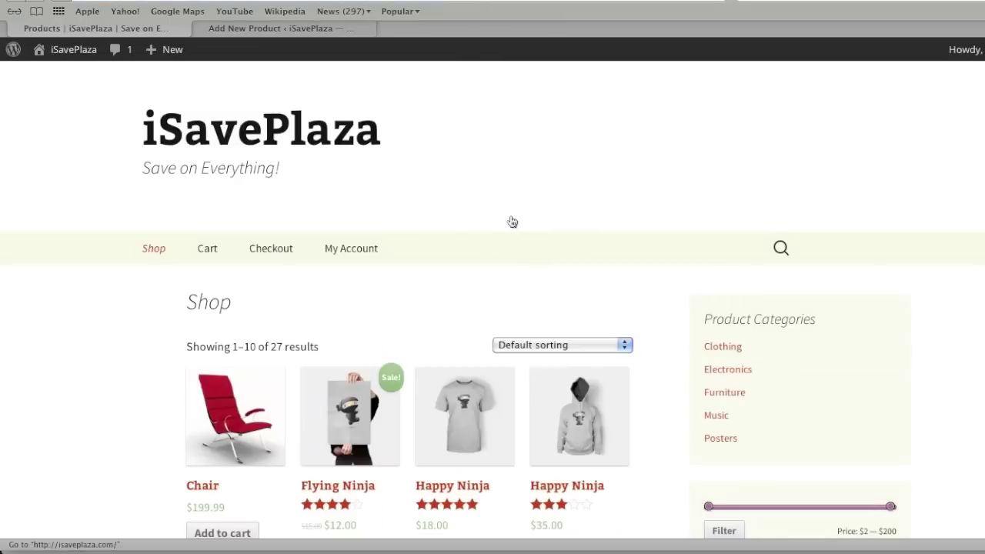
scroll(512, 222, "down", 5)
scroll(512, 223, "down", 4)
Step: Open the site's Customizer and examine the WooCommerce Layered widget in the Secondary Widget Area and its color filter in the preview
mouse_move(27, 57)
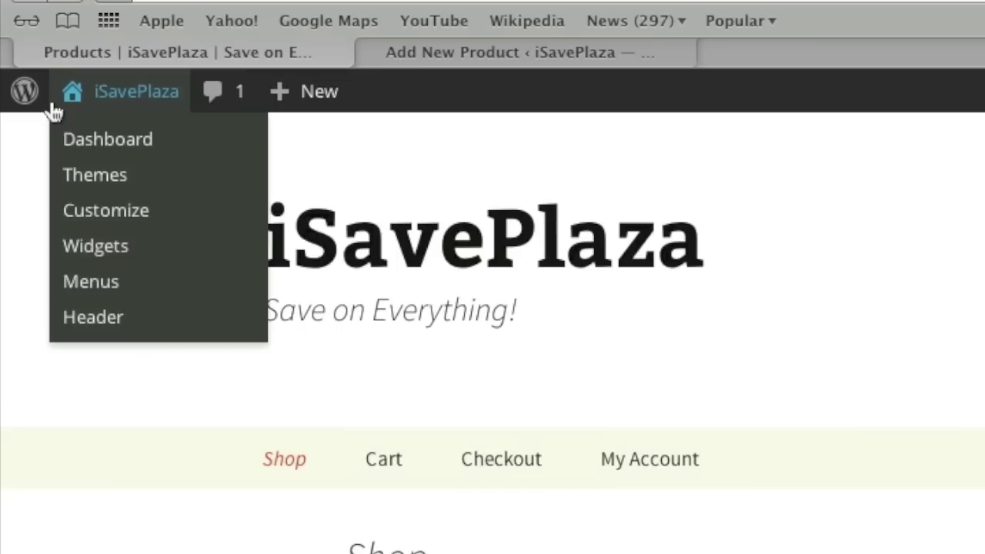
left_click(68, 211)
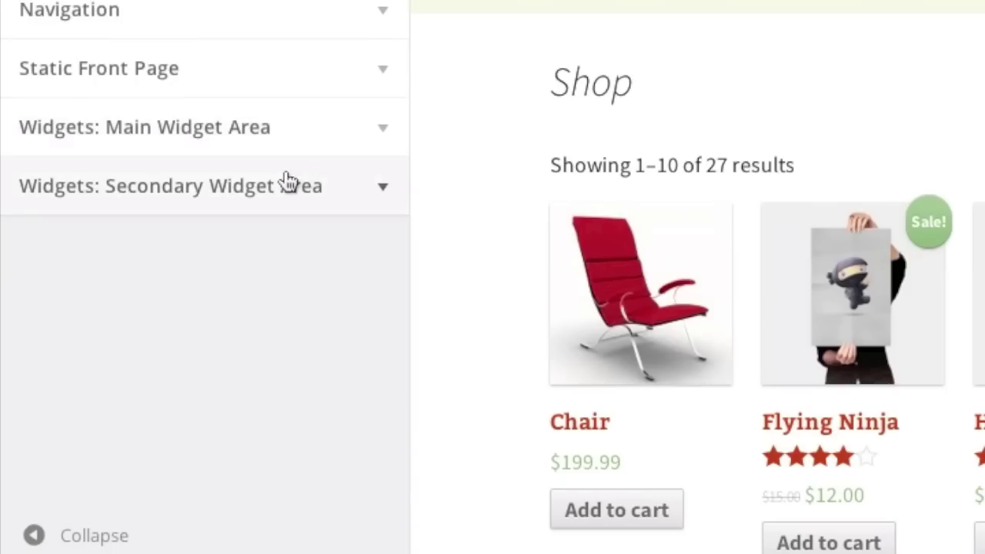
left_click(286, 181)
scroll(334, 158, "down", 2)
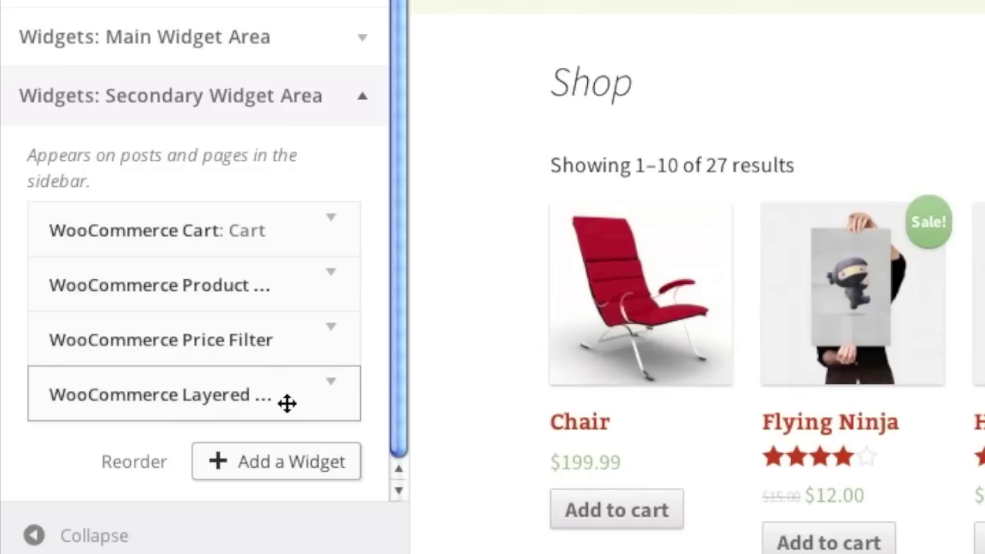
left_click(323, 400)
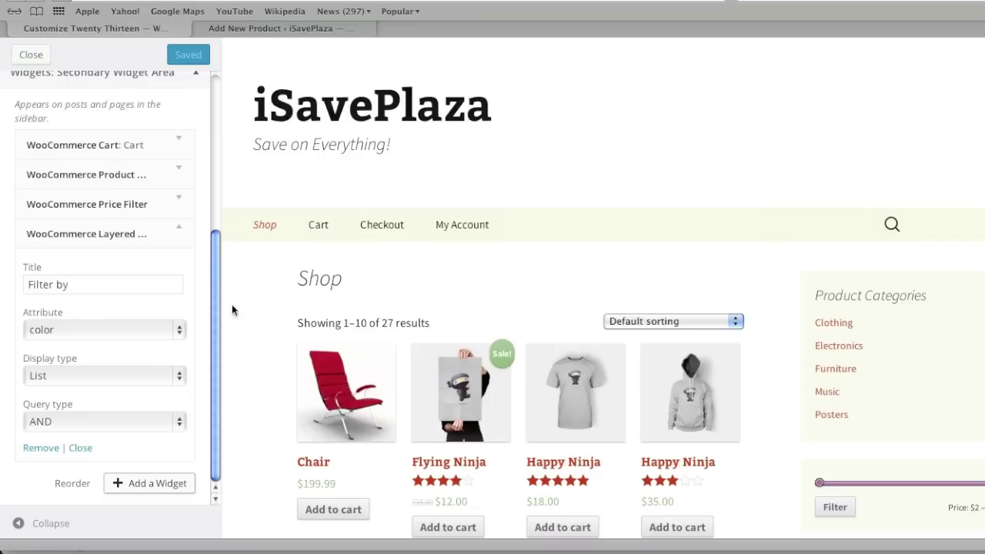
scroll(779, 404, "down", 3)
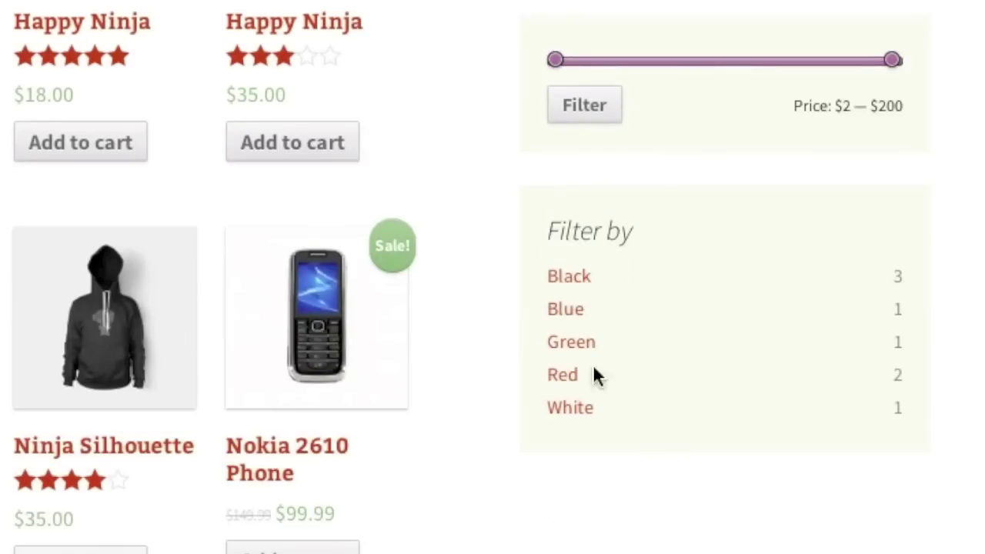